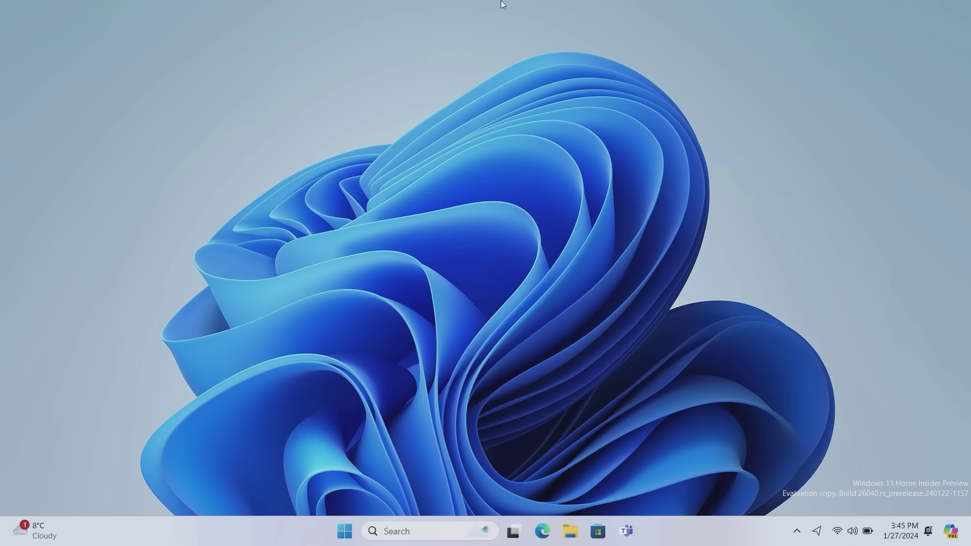
# Open the Windows Start menu with the Windows key.
pyautogui.press('super')
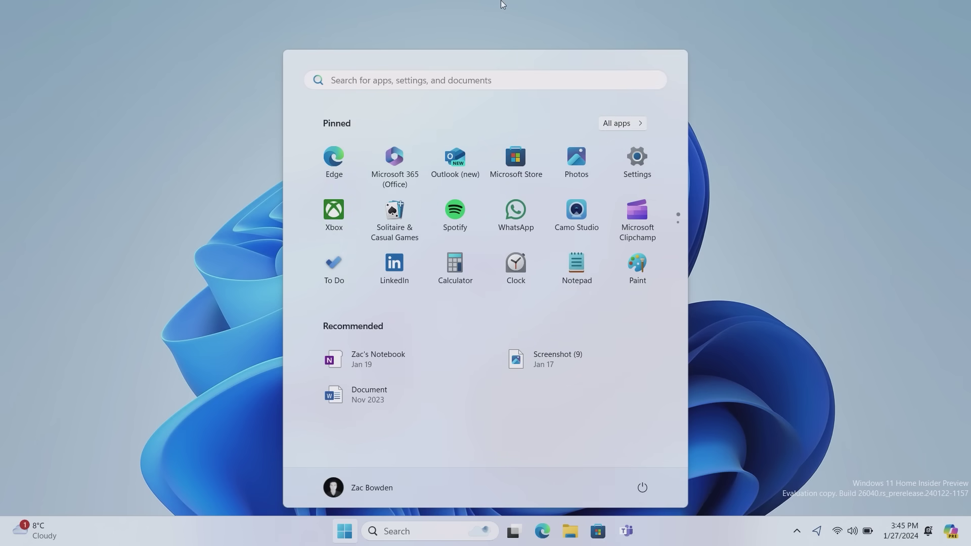
# Launch Settings and open Manage devices from Bluetooth & devices > Mobile devices.
pyautogui.click(650, 160)
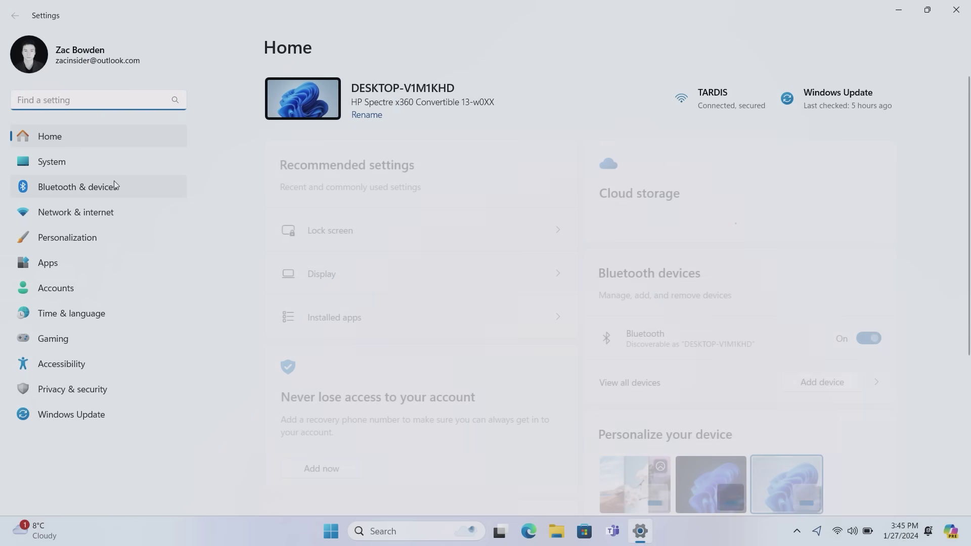
pyautogui.click(114, 181)
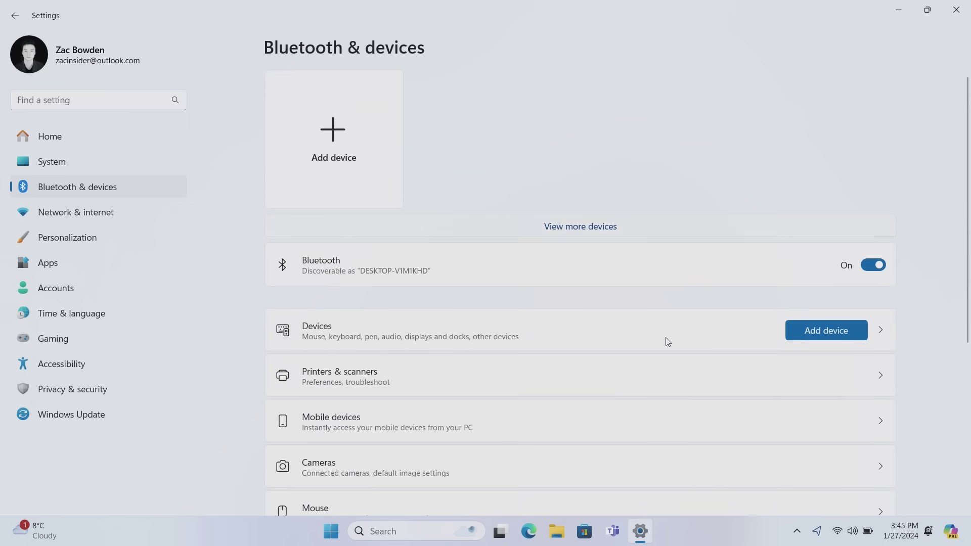
pyautogui.scroll(-4, 955, 356)
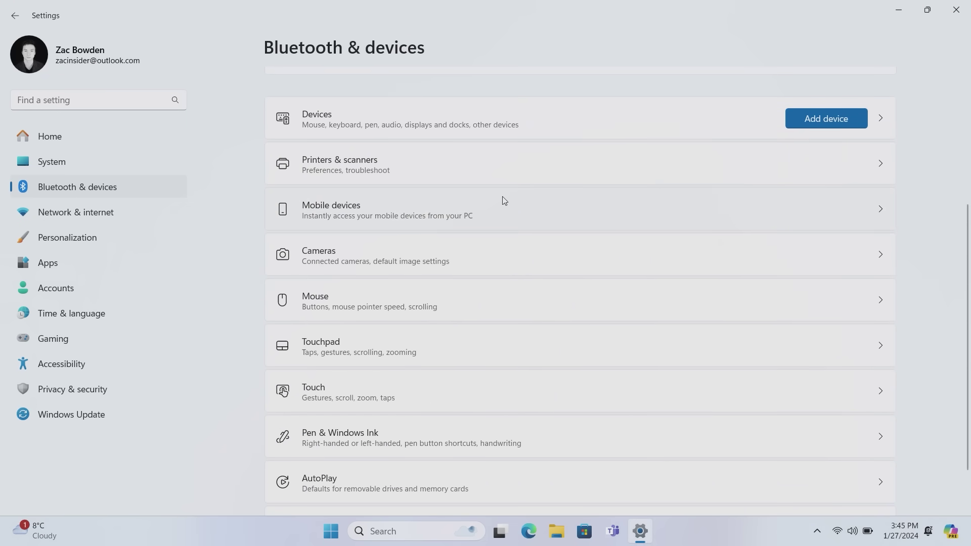
pyautogui.click(507, 226)
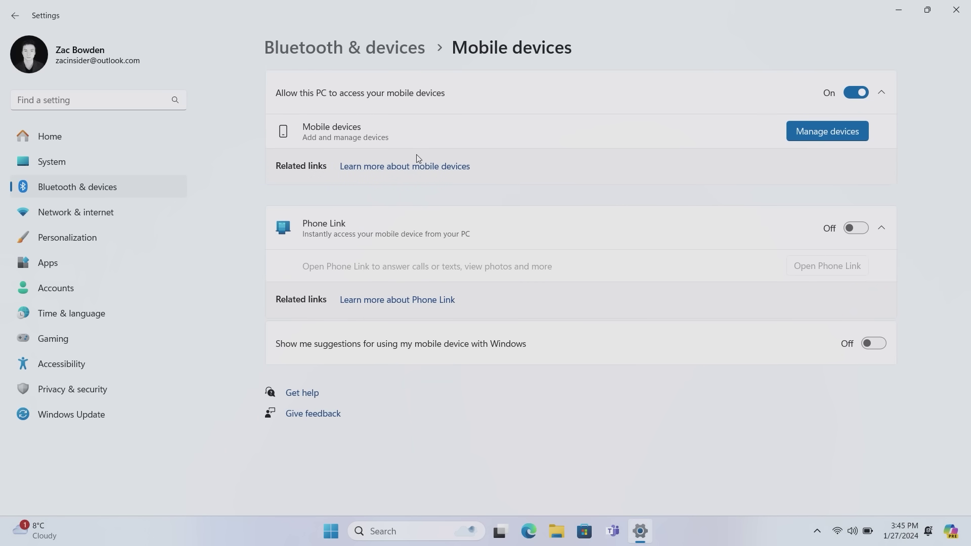
pyautogui.click(815, 123)
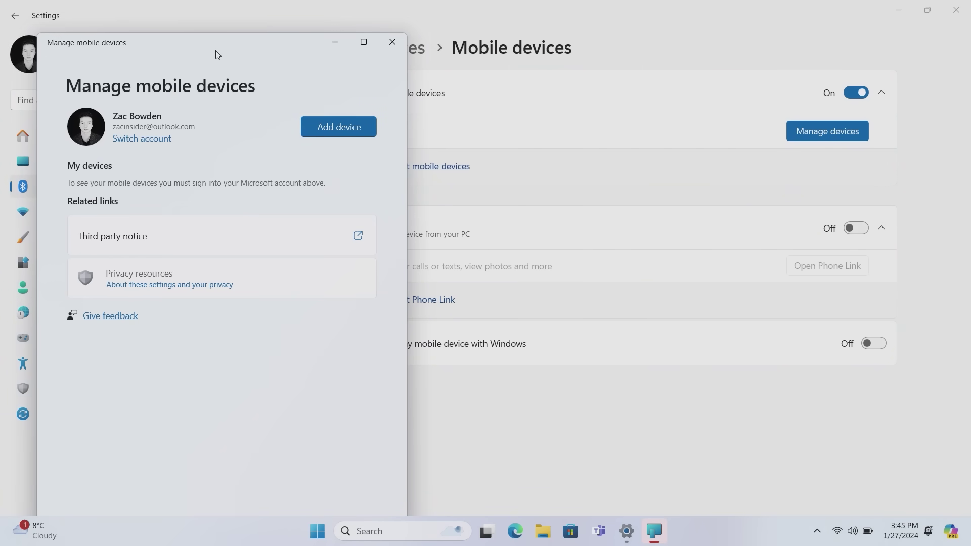
# Link the Galaxy S9 phone with Add device so it appears under My devices.
pyautogui.moveTo(218, 54); pyautogui.dragTo(428, 24)
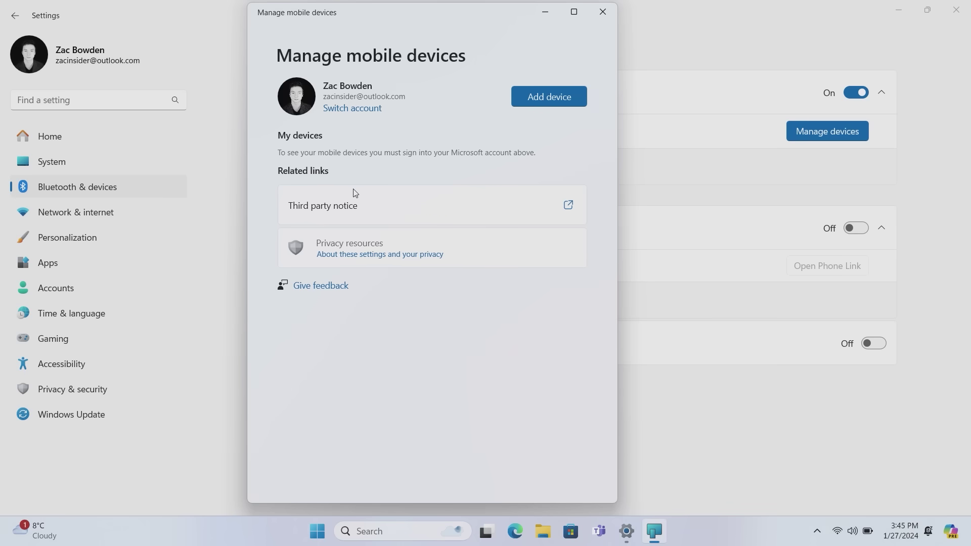
pyautogui.click(555, 103)
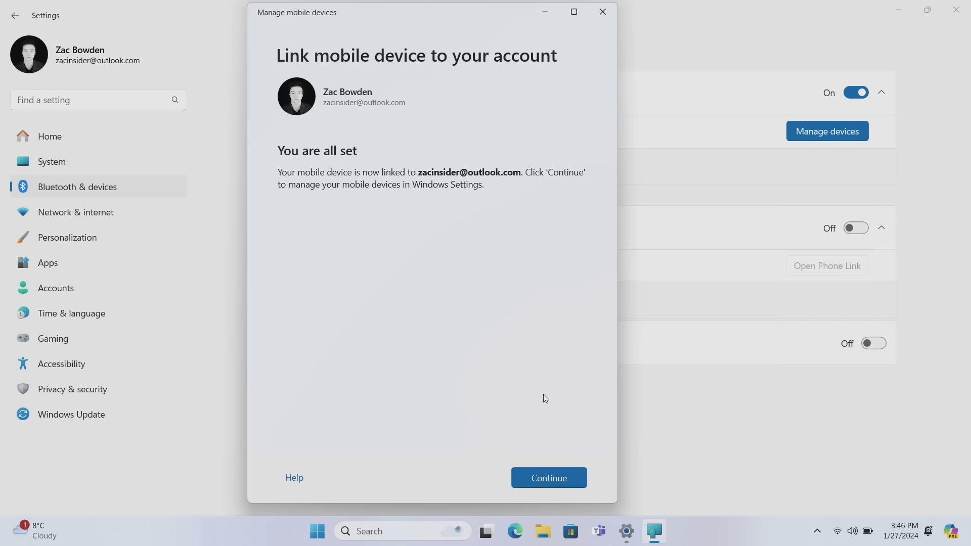
pyautogui.click(553, 476)
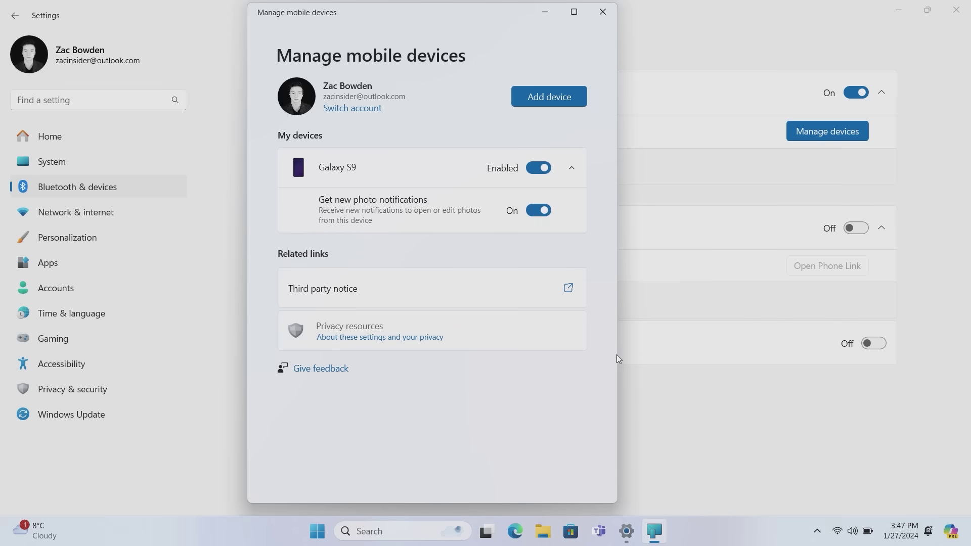
# Close Manage mobile devices and Settings, then open the Galaxy S9 New photo notification.
pyautogui.click(603, 12)
pyautogui.click(966, 4)
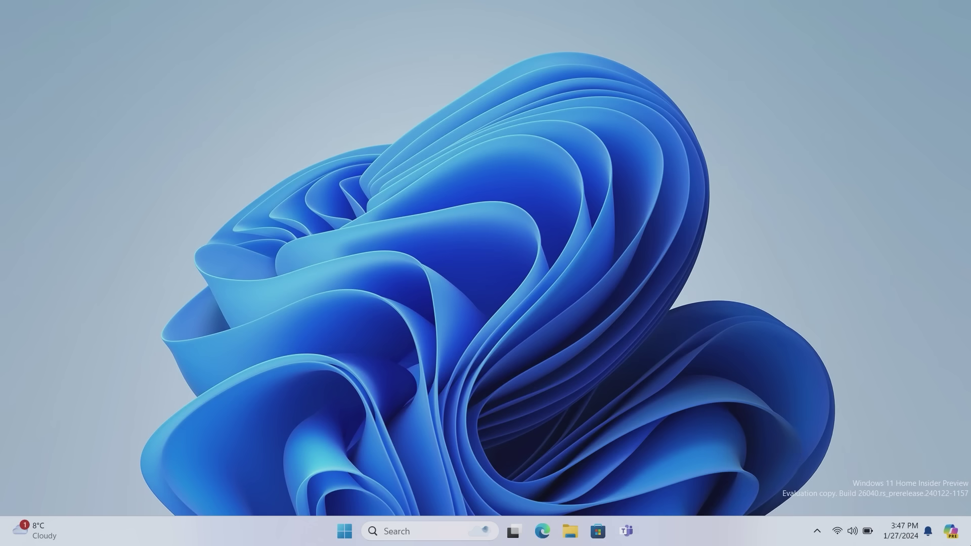
pyautogui.click(932, 540)
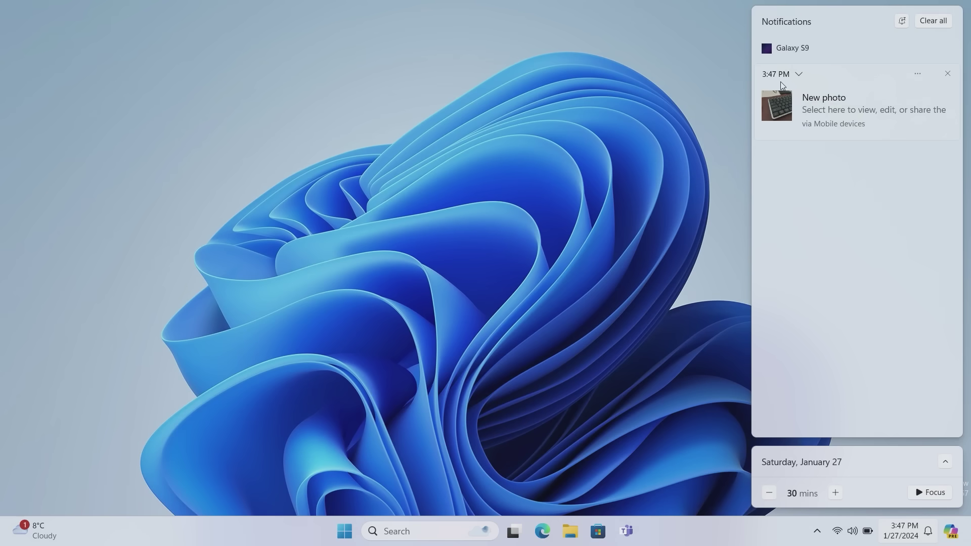
pyautogui.click(799, 75)
pyautogui.click(790, 118)
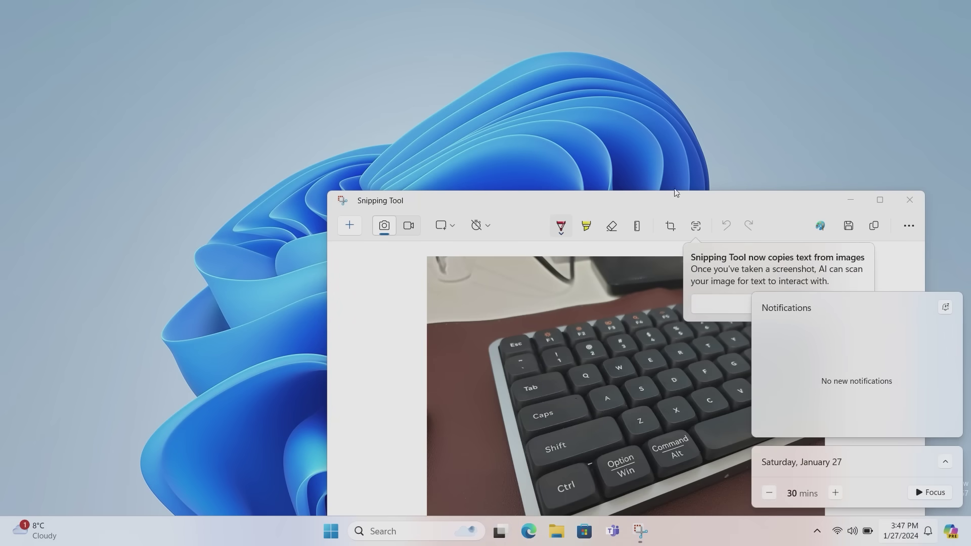
# Maximize Snipping Tool and save the phone photo as a PNG in Downloads.
pyautogui.moveTo(670, 206); pyautogui.dragTo(585, 4)
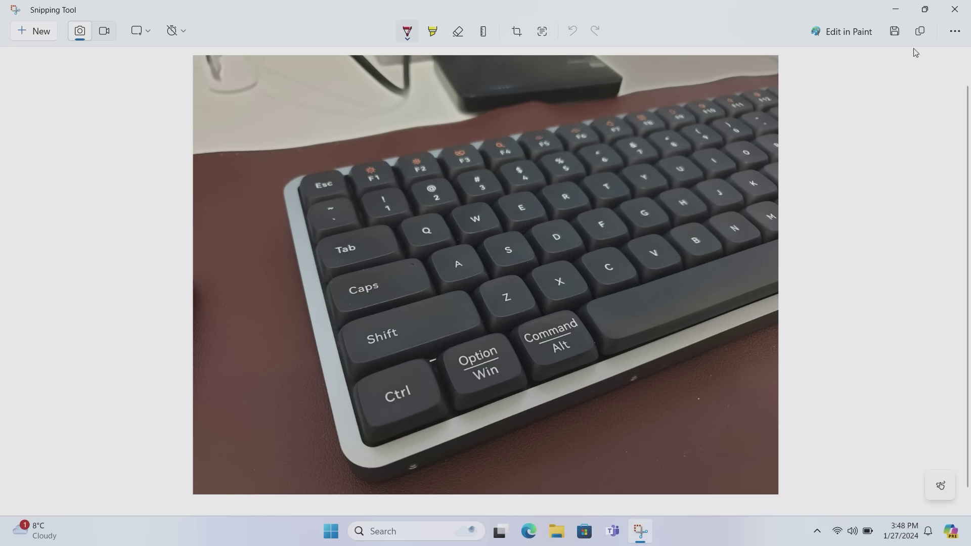
pyautogui.click(895, 34)
pyautogui.scroll(-3, 58, 199)
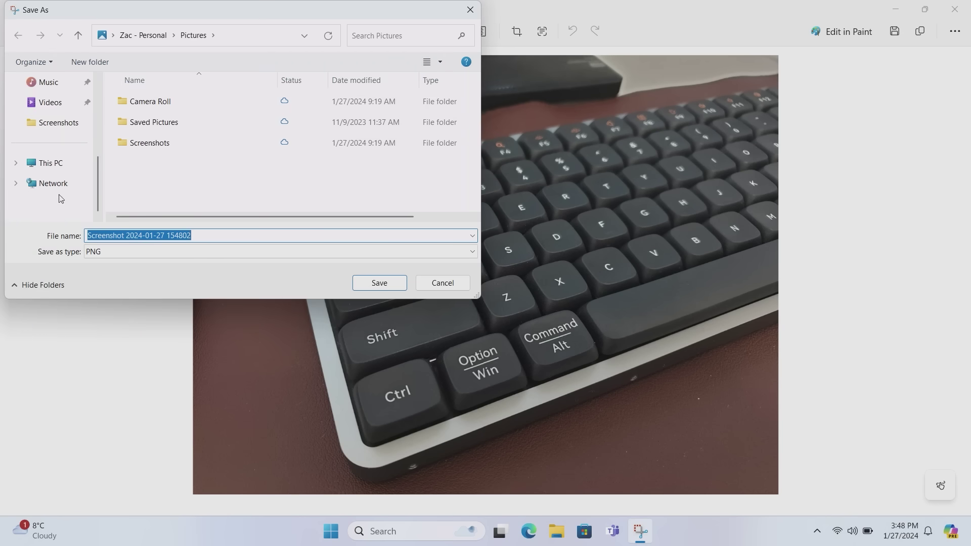
pyautogui.scroll(3, 54, 123)
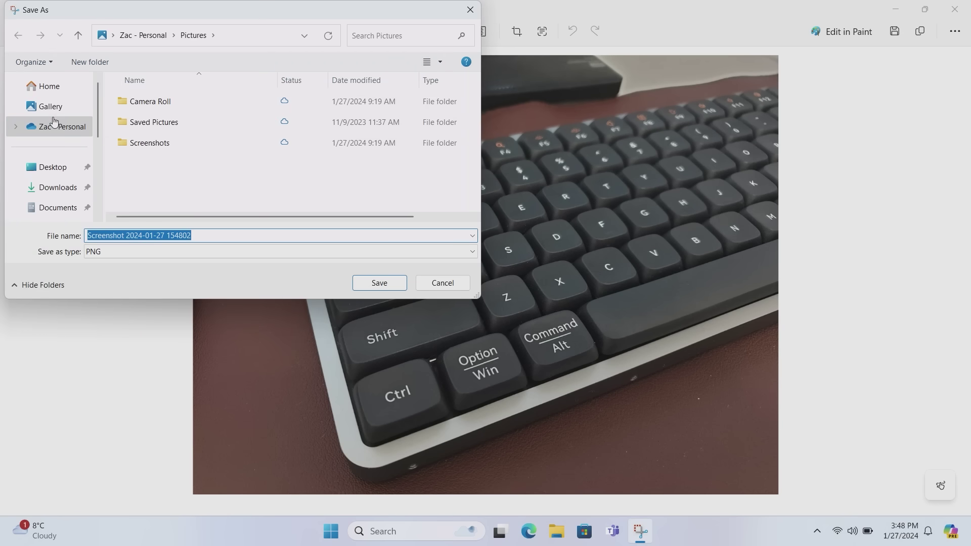
pyautogui.click(48, 188)
pyautogui.click(379, 284)
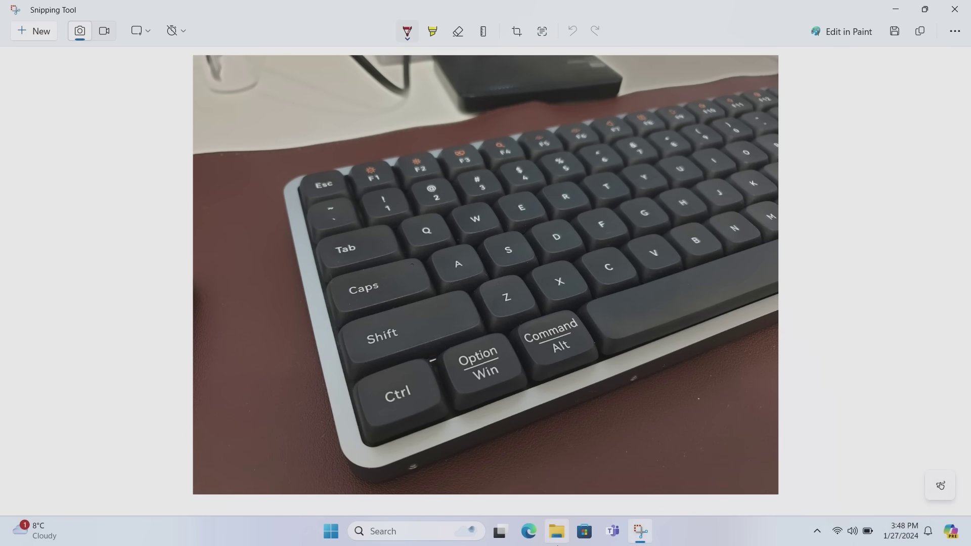
# Open the saved screenshot from File Explorer's Downloads folder in Photos.
pyautogui.click(557, 545)
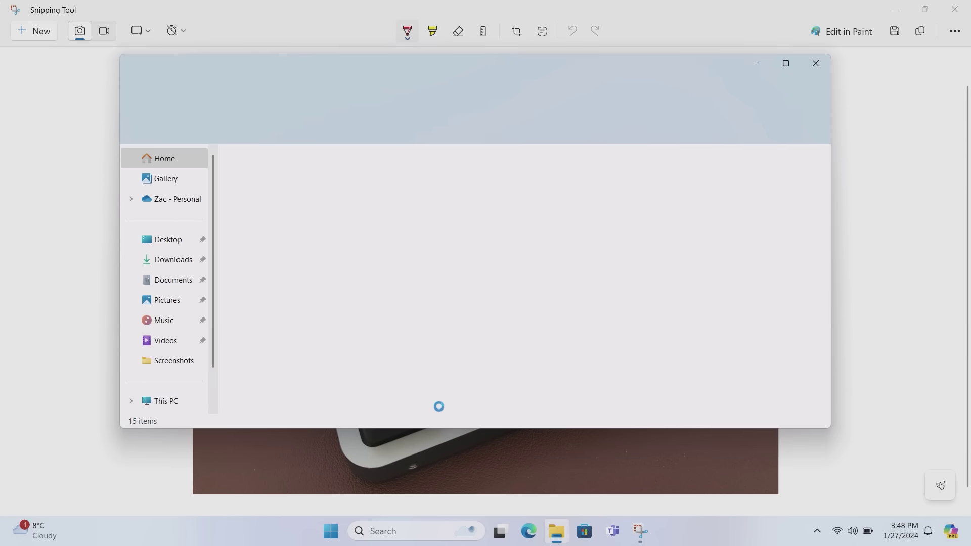
pyautogui.click(158, 267)
pyautogui.click(337, 195)
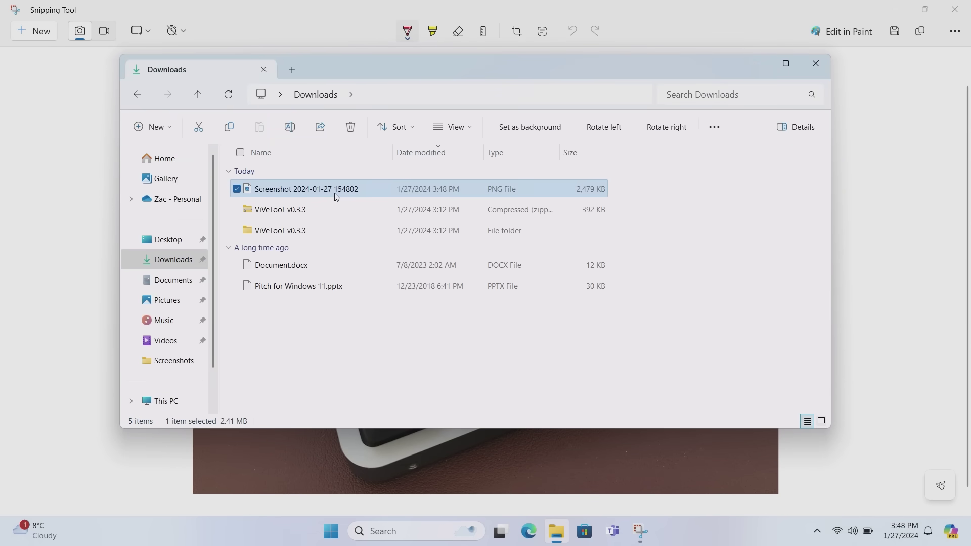
pyautogui.doubleClick(311, 192)
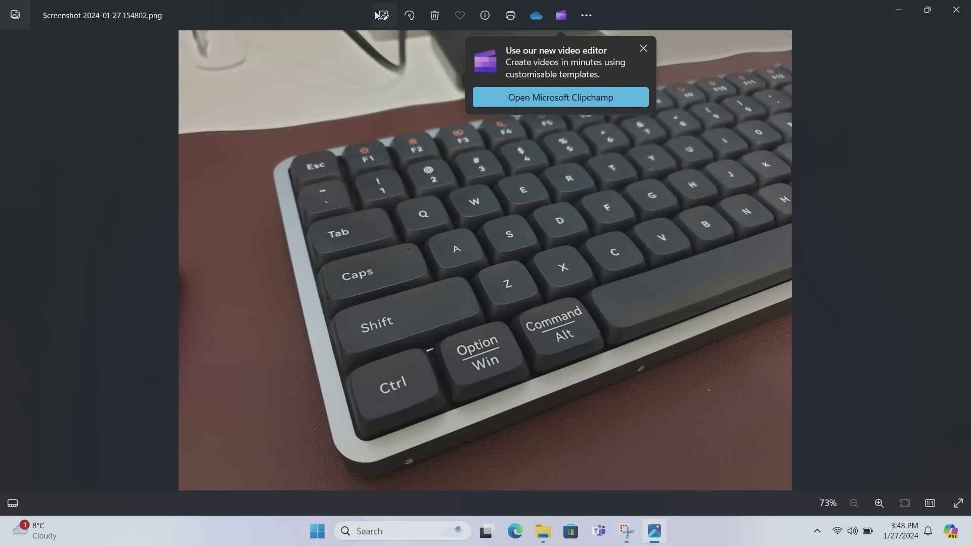
# Spot-fix two areas of the desk below the keyboard in Retouch, then cancel editing.
pyautogui.click(384, 15)
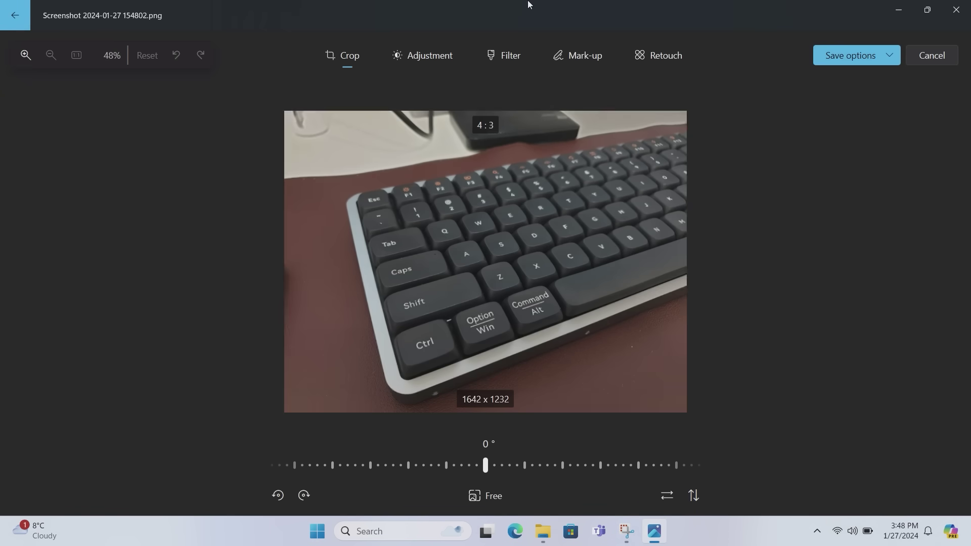
pyautogui.click(641, 60)
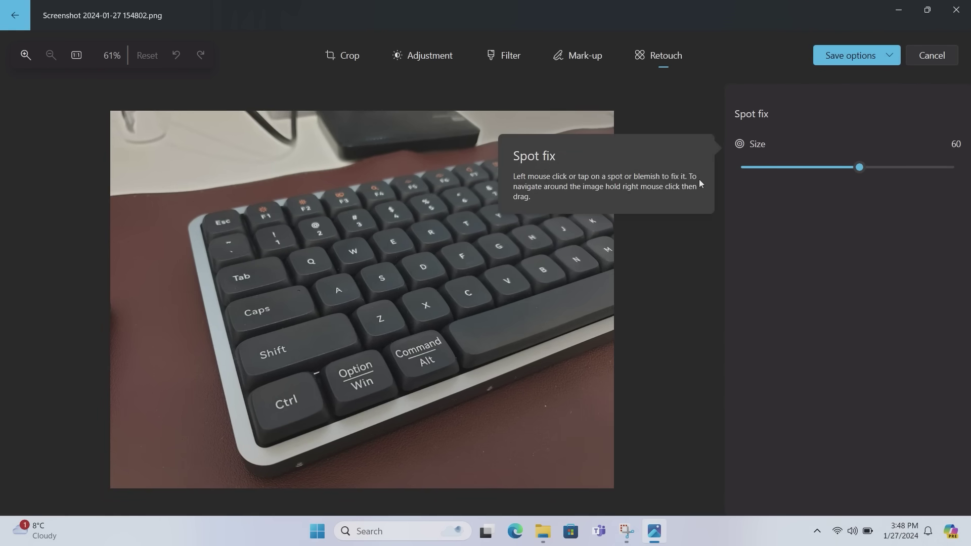
pyautogui.click(559, 397)
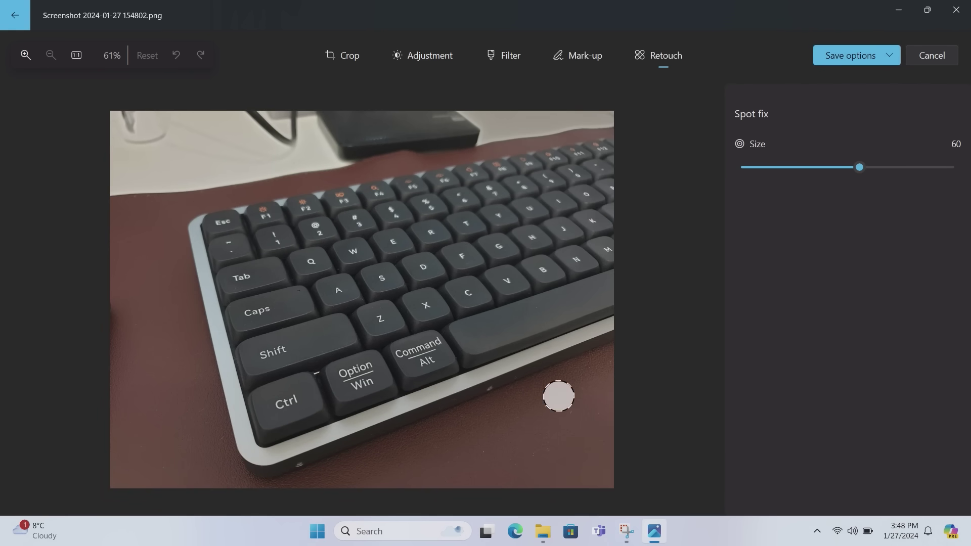
pyautogui.click(549, 421)
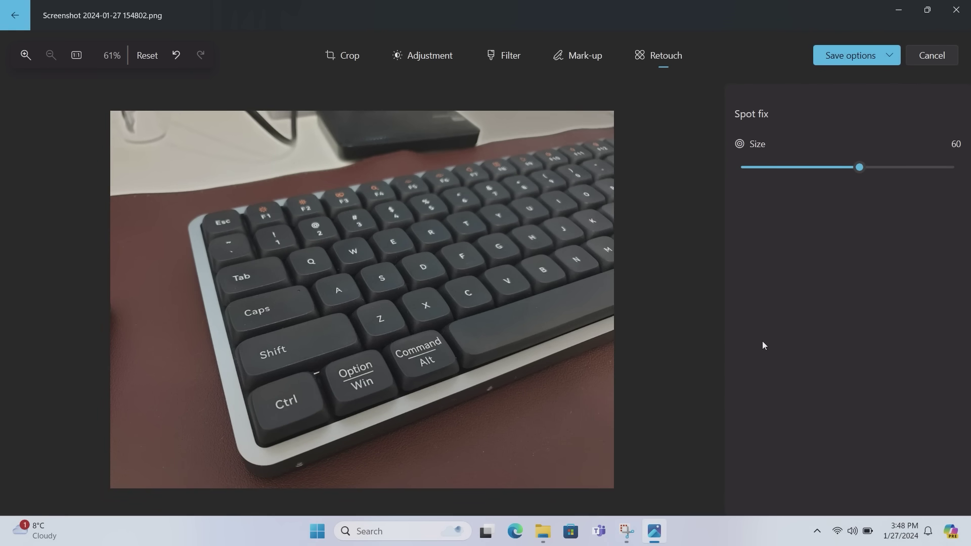
pyautogui.click(931, 57)
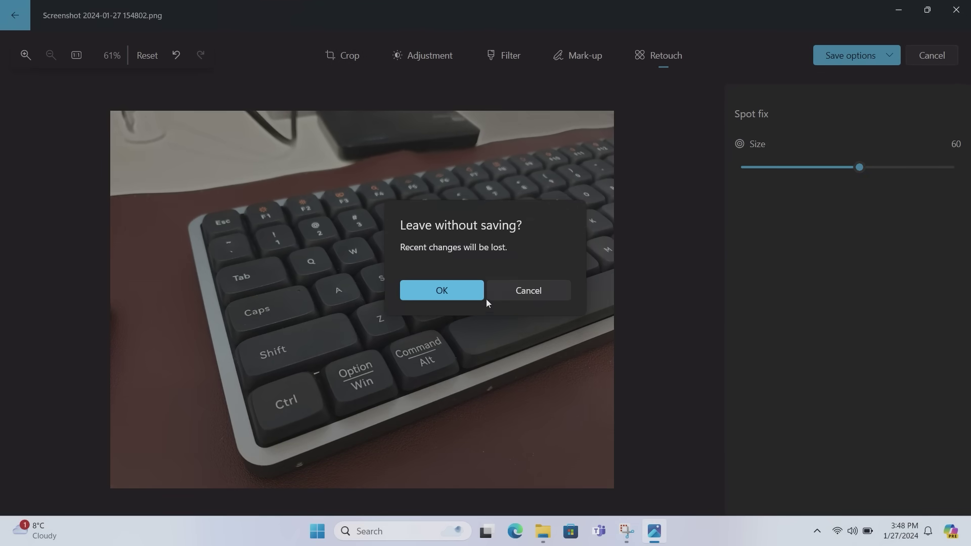
# Discard the photo edits, close Downloads, and bring up Task Manager's Processes page.
pyautogui.click(462, 293)
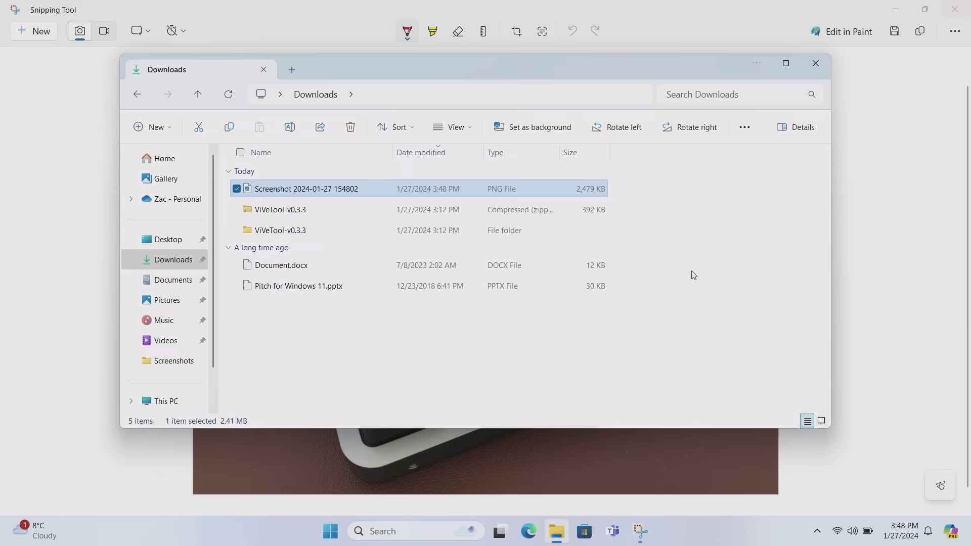
pyautogui.click(816, 63)
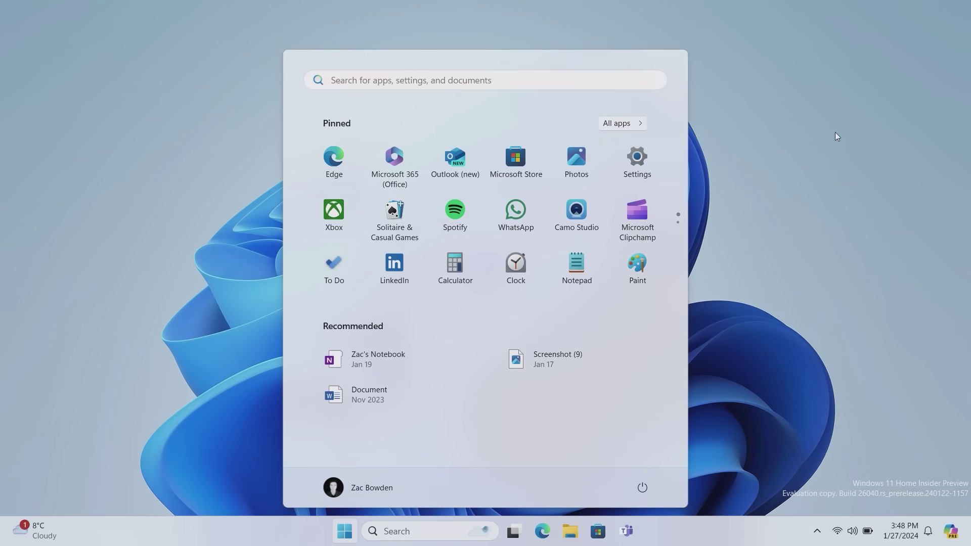
pyautogui.rightClick(345, 523)
pyautogui.press('Escape')
pyautogui.hotkey('ctrl', 'shift', 'Escape')
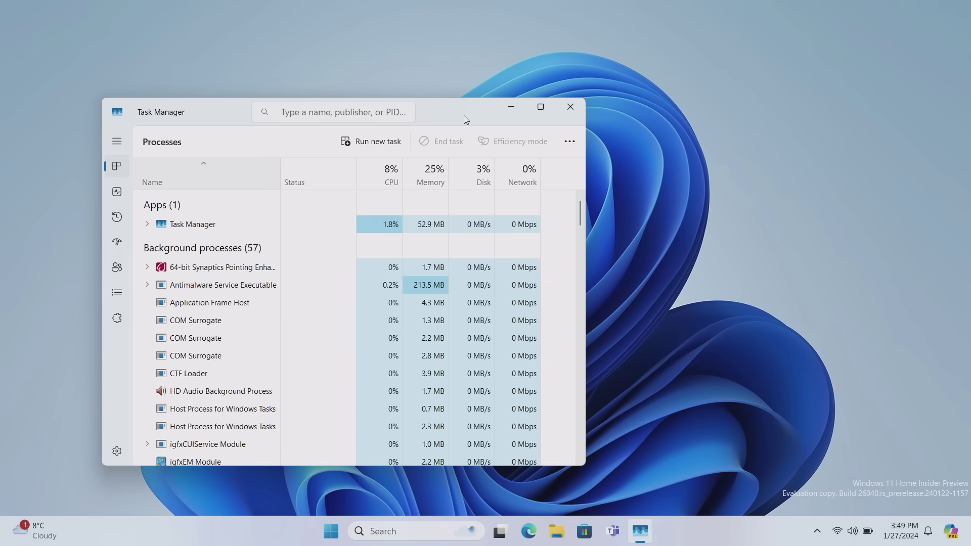
pyautogui.moveTo(466, 119); pyautogui.dragTo(636, 71)
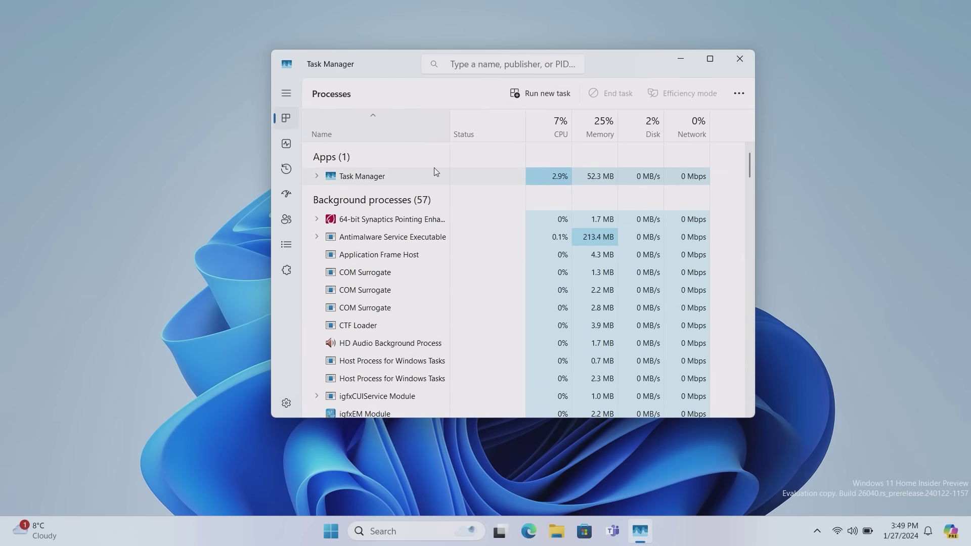
# Close Task Manager and pass Setup's language, format and keyboard pages unchanged.
pyautogui.hotkey('alt', 'F4')
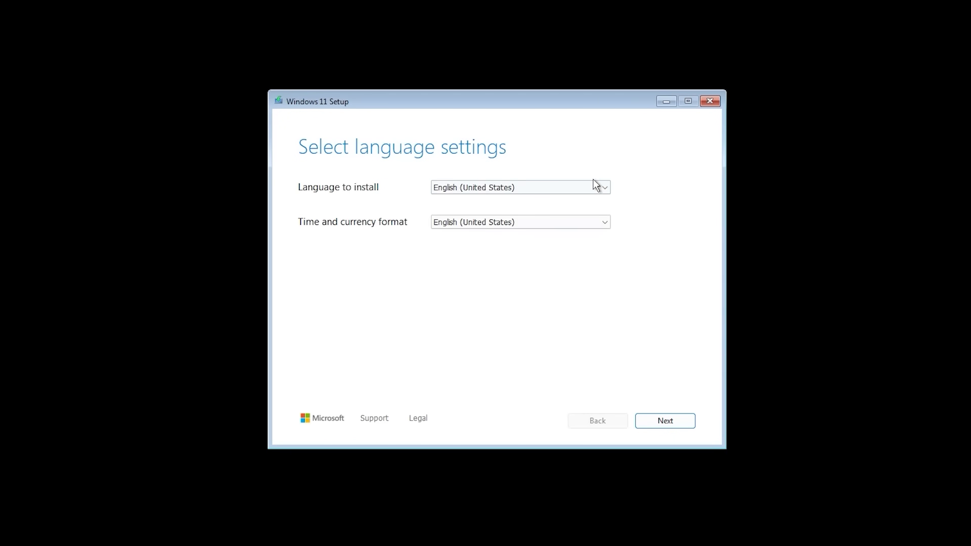
pyautogui.click(582, 190)
pyautogui.click(581, 189)
pyautogui.click(575, 221)
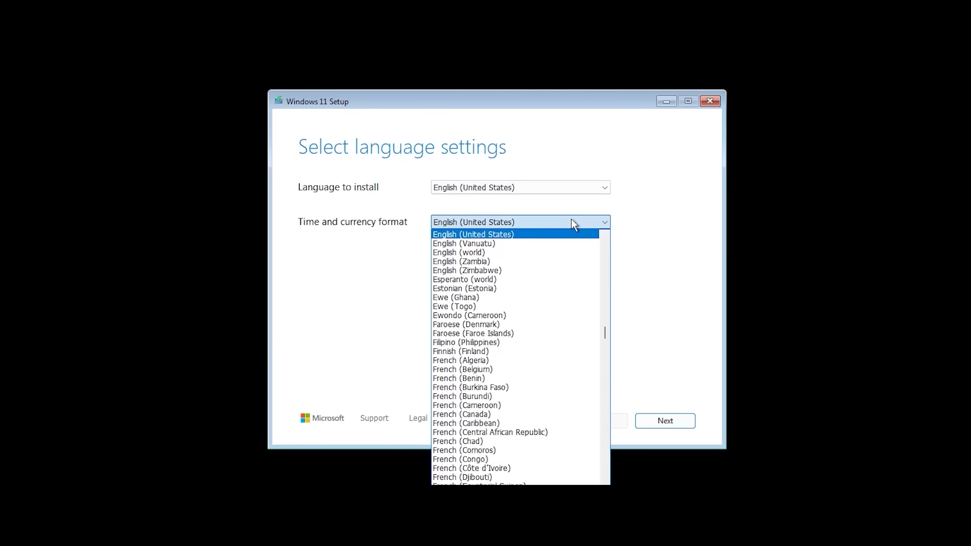
pyautogui.click(572, 220)
pyautogui.click(675, 426)
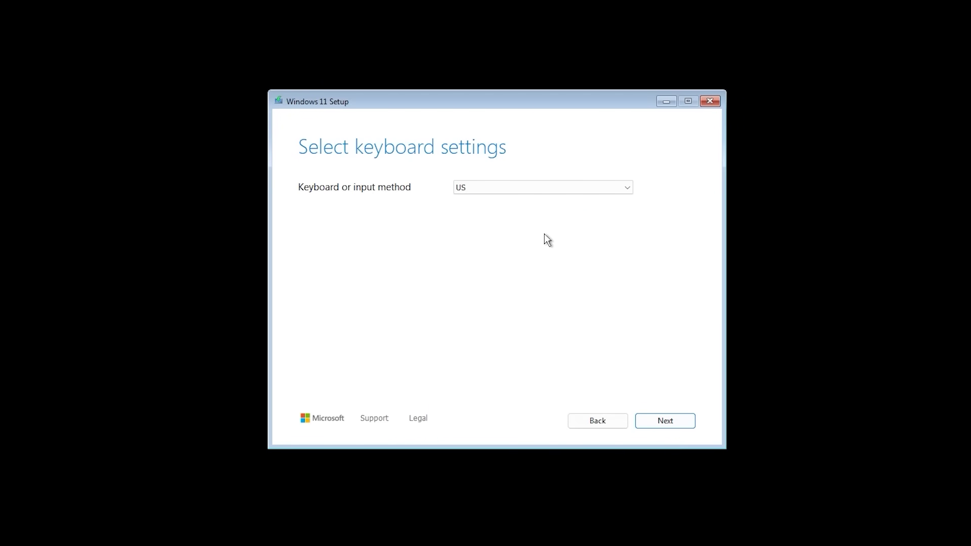
pyautogui.click(656, 423)
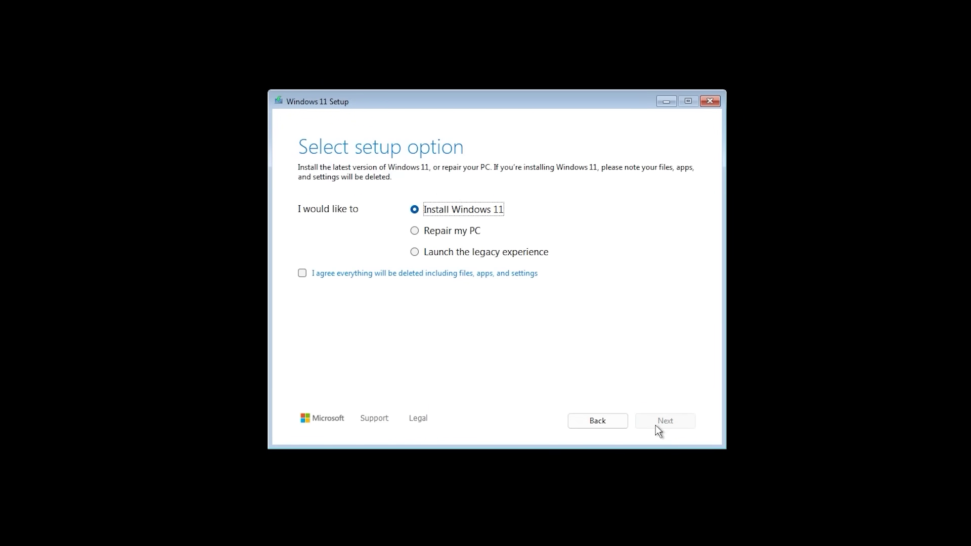
# Choose Install Windows 11, agreeing that files, apps and settings get deleted.
pyautogui.click(435, 231)
pyautogui.click(527, 254)
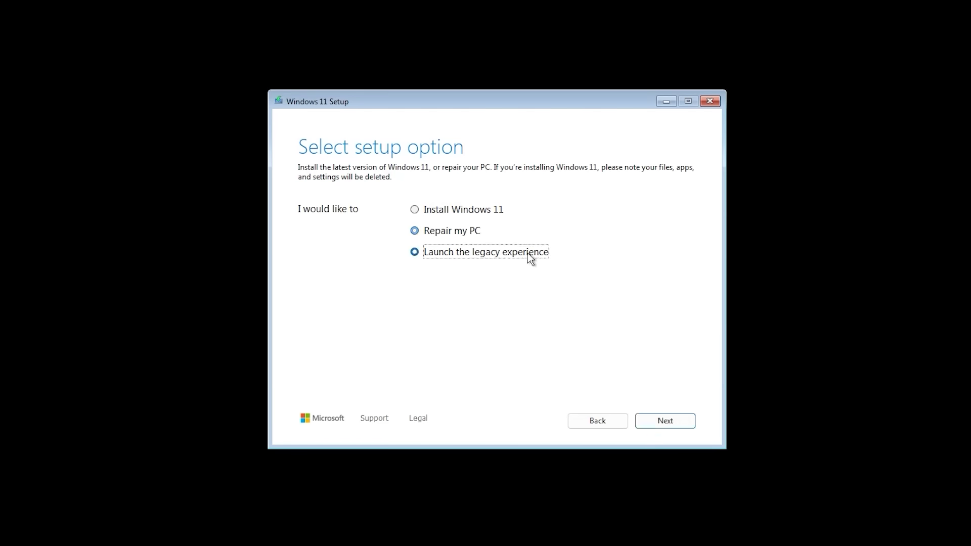
pyautogui.click(493, 211)
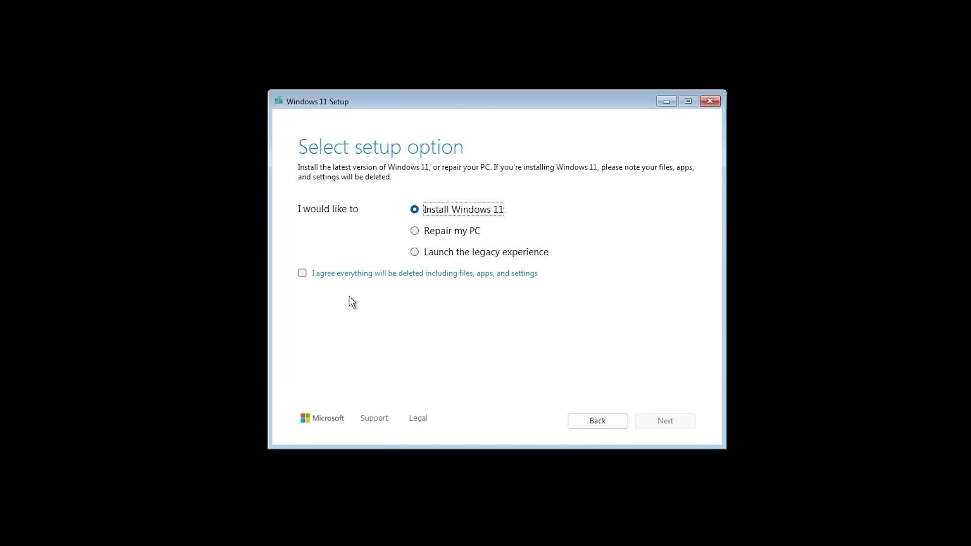
pyautogui.click(302, 273)
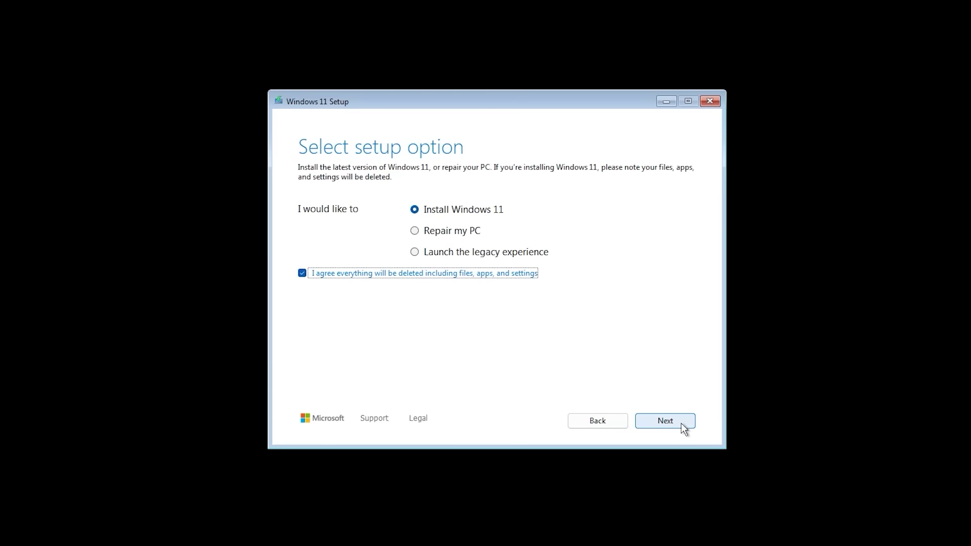
pyautogui.click(685, 423)
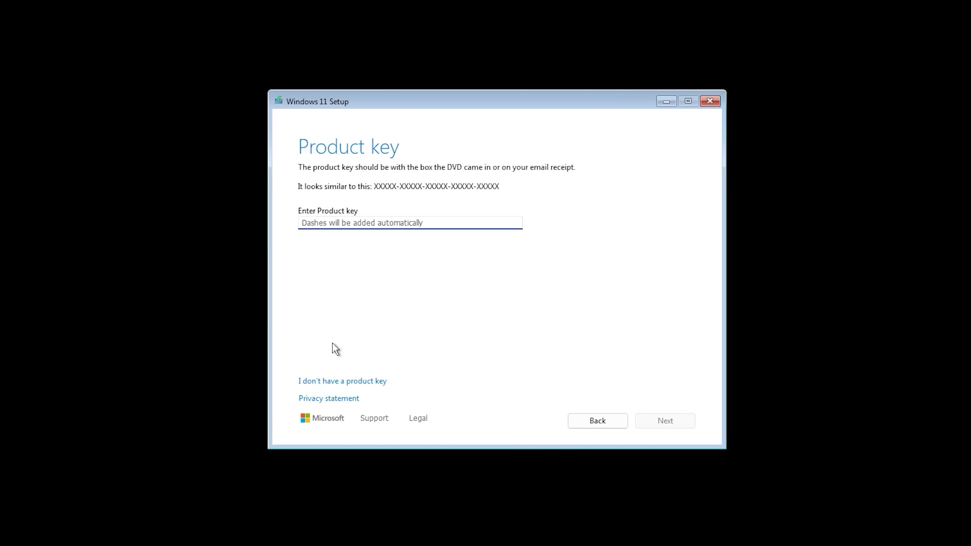
# Skip the product key and select the Windows 11 Pro edition.
pyautogui.click(354, 383)
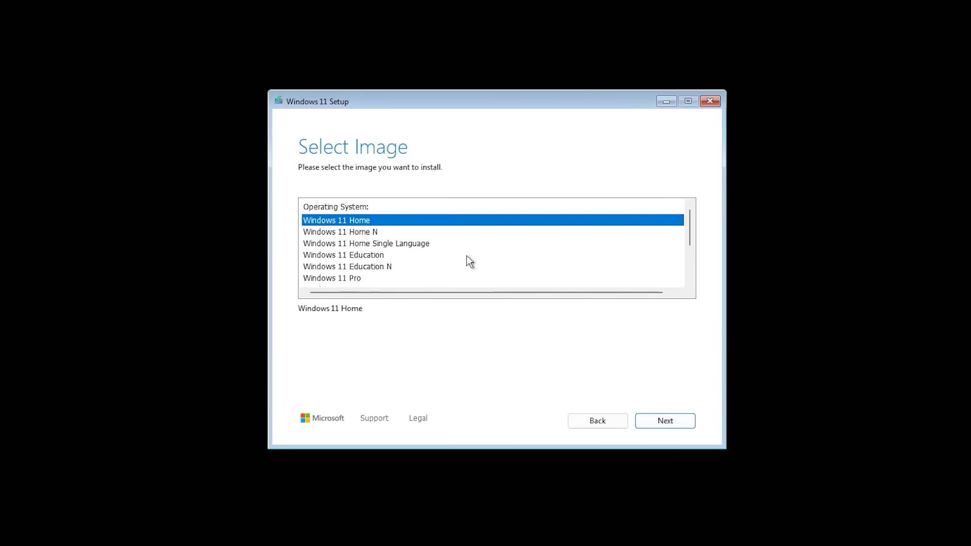
pyautogui.moveTo(687, 232); pyautogui.dragTo(678, 261)
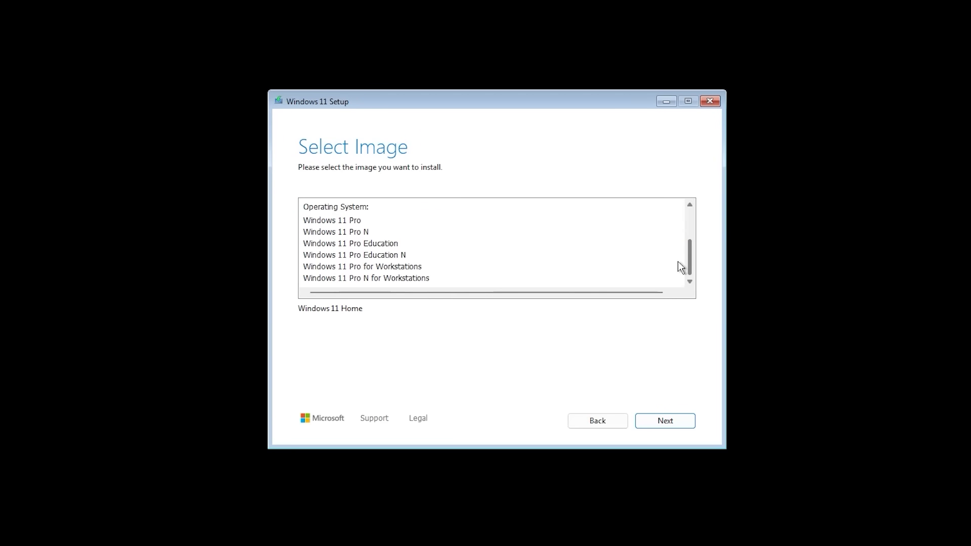
pyautogui.click(353, 221)
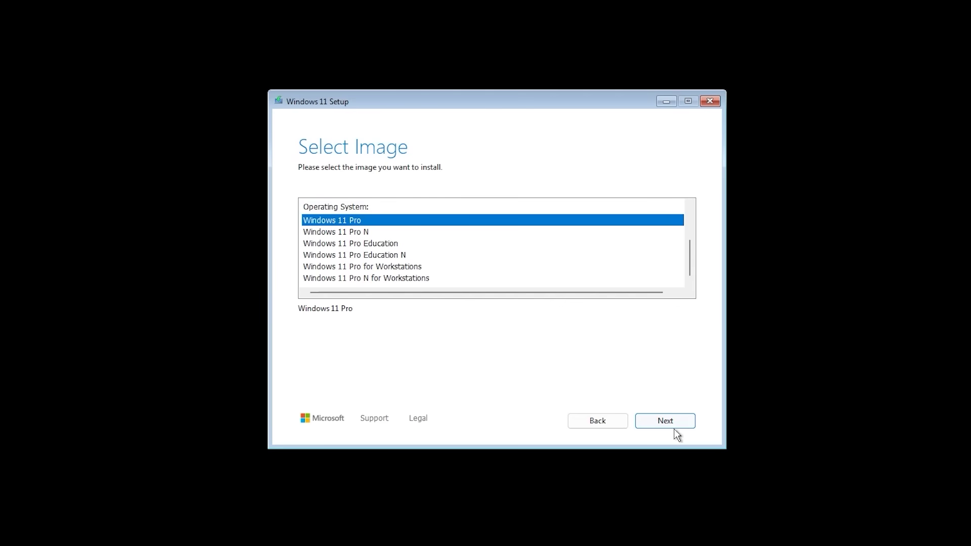
pyautogui.click(687, 423)
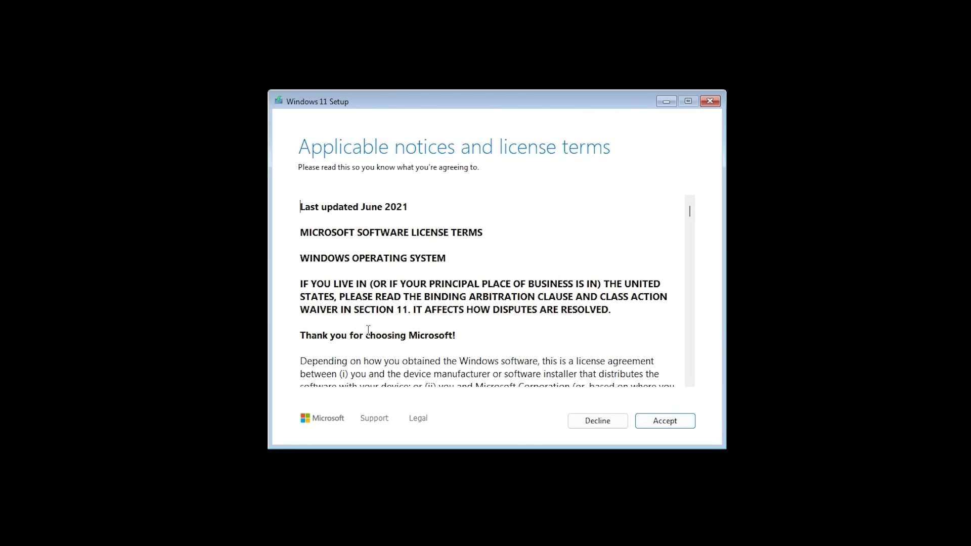
# Scroll through and accept the Windows 11 license terms.
pyautogui.scroll(-3, 634, 308)
pyautogui.scroll(-15, 634, 308)
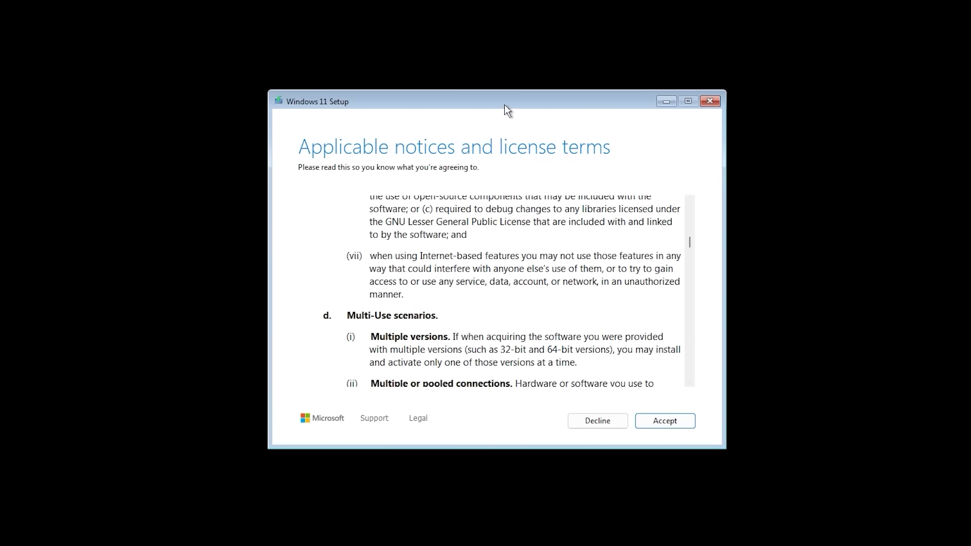
pyautogui.moveTo(505, 105)
pyautogui.mouseDown()
pyautogui.moveTo(520, 59)
pyautogui.moveTo(617, 145)
pyautogui.moveTo(423, 186)
pyautogui.moveTo(488, 108)
pyautogui.moveTo(529, 113)
pyautogui.moveTo(508, 105)
pyautogui.mouseUp()
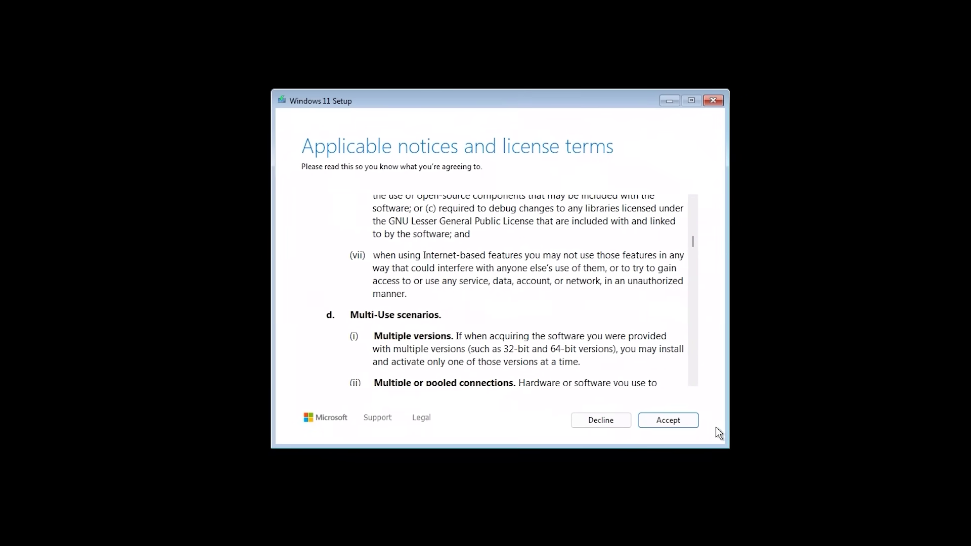
pyautogui.click(690, 422)
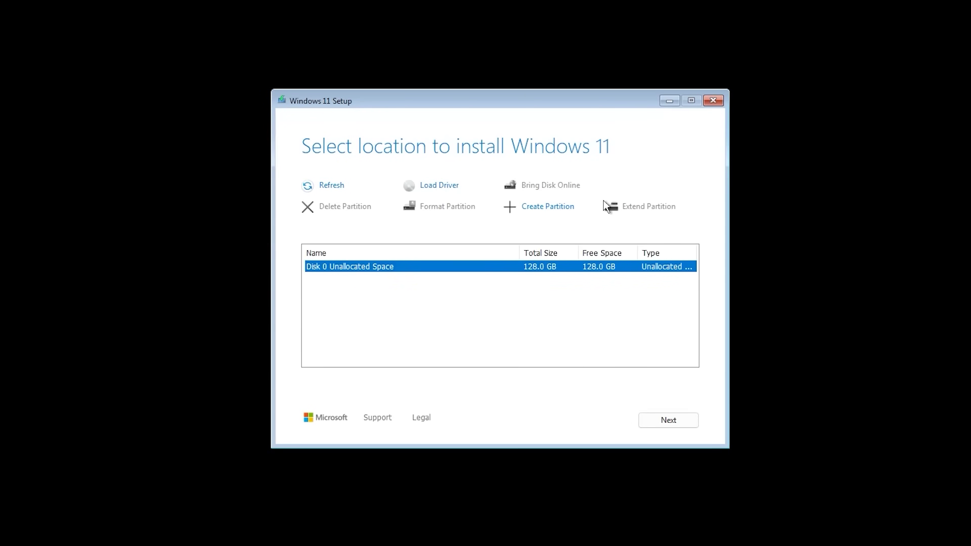
pyautogui.click(561, 207)
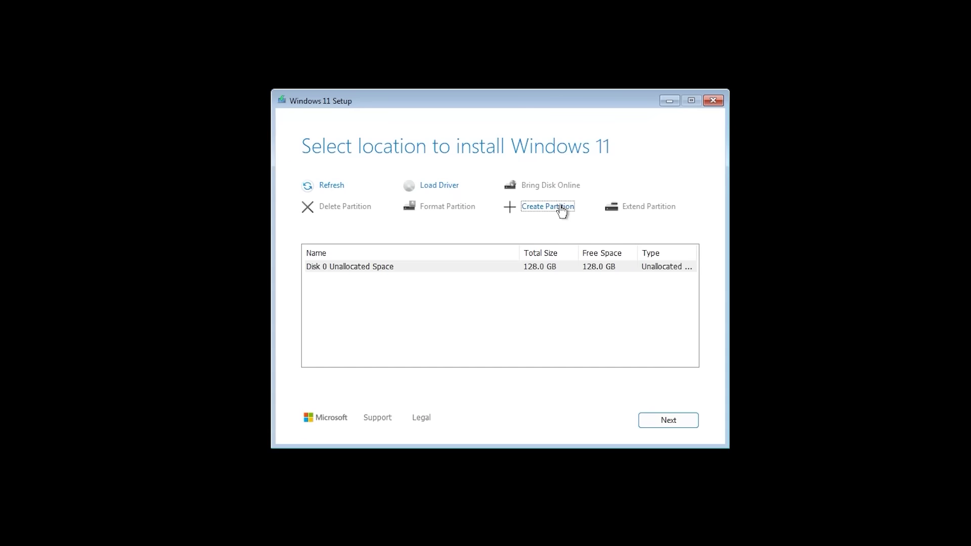
pyautogui.click(425, 234)
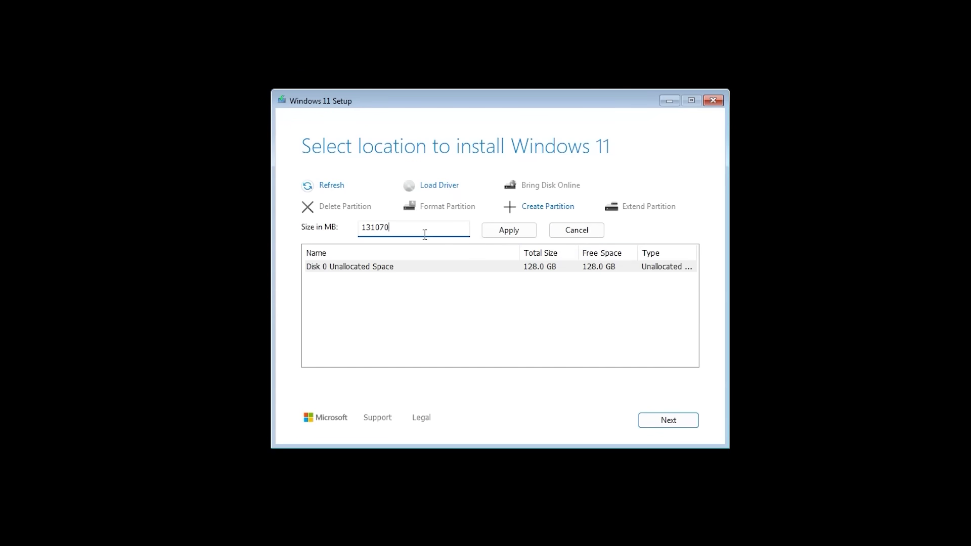
pyautogui.click(501, 235)
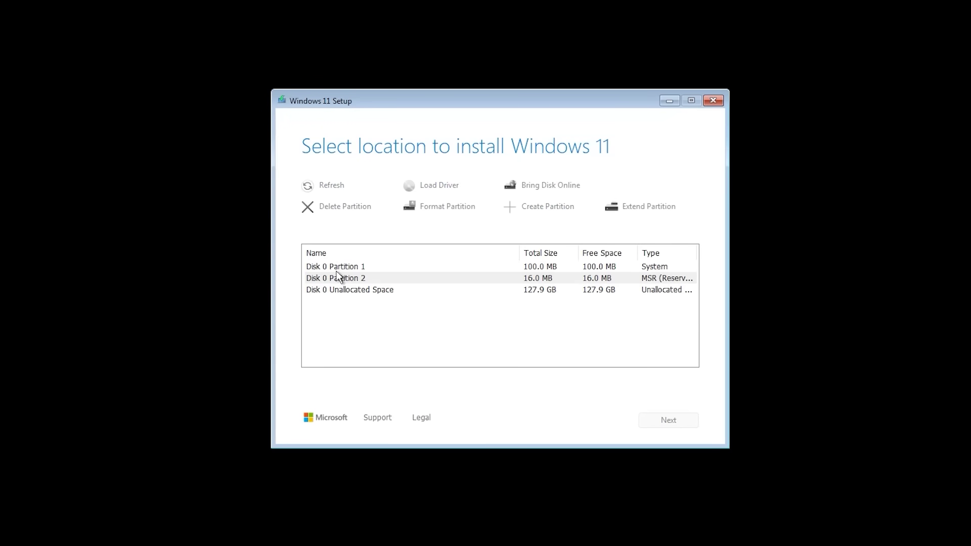
pyautogui.click(342, 268)
pyautogui.click(336, 213)
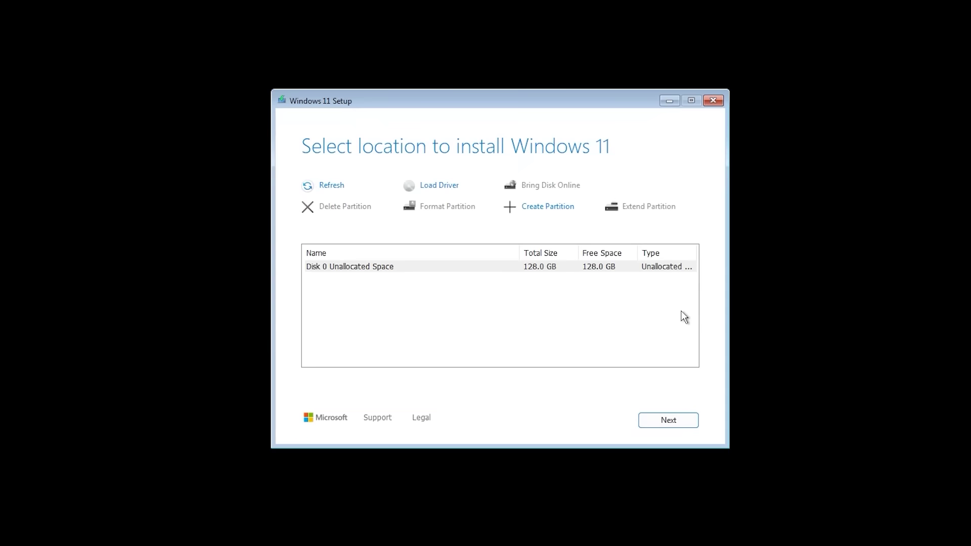
# Install to the unallocated Disk 0 space, check device specifications, and start installing.
pyautogui.click(695, 422)
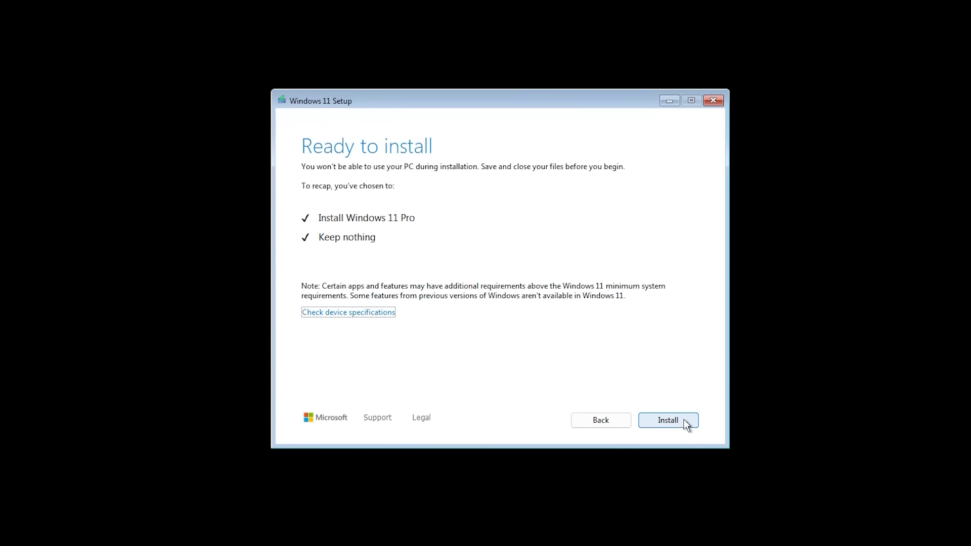
pyautogui.click(364, 314)
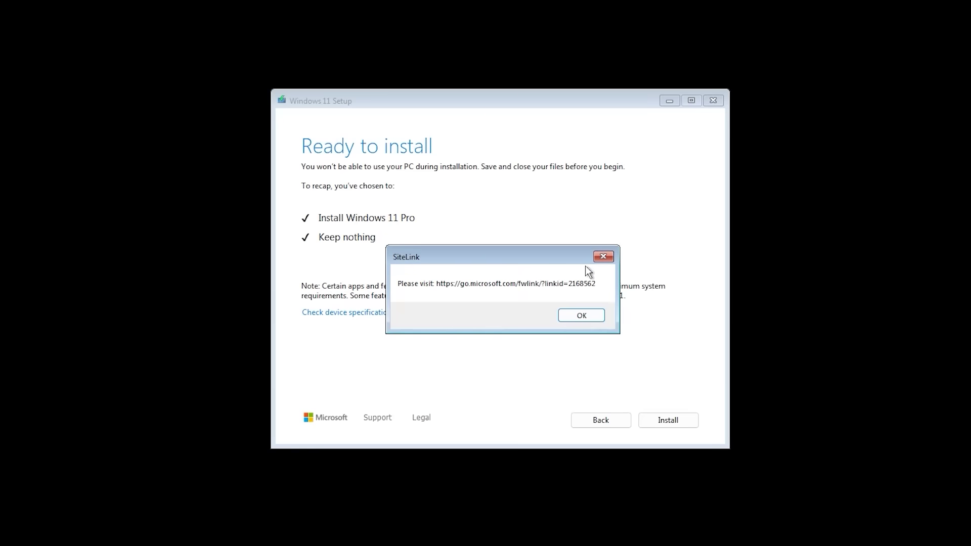
pyautogui.click(604, 257)
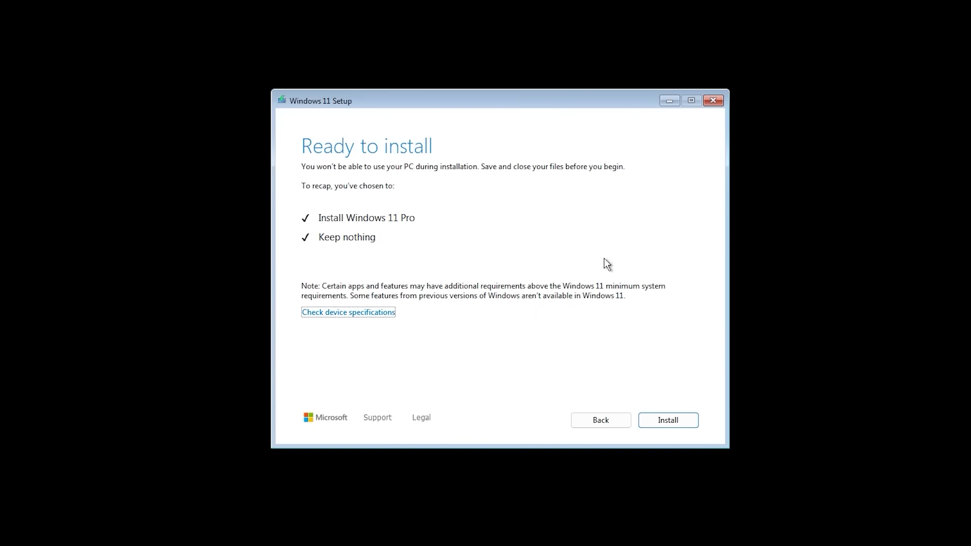
pyautogui.click(685, 420)
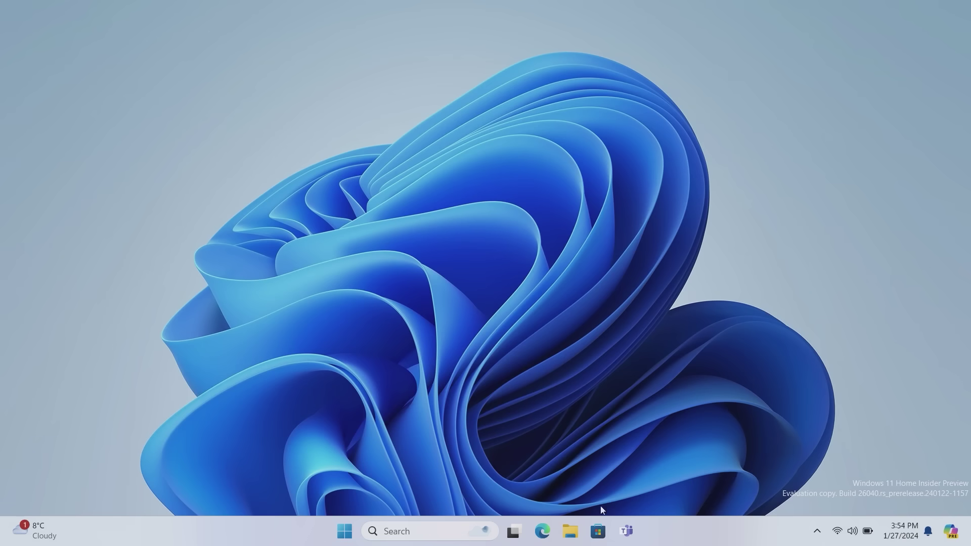
# Open Downloads in File Explorer and select Document.docx and the Pitch for Windows 11 presentation.
pyautogui.click(557, 533)
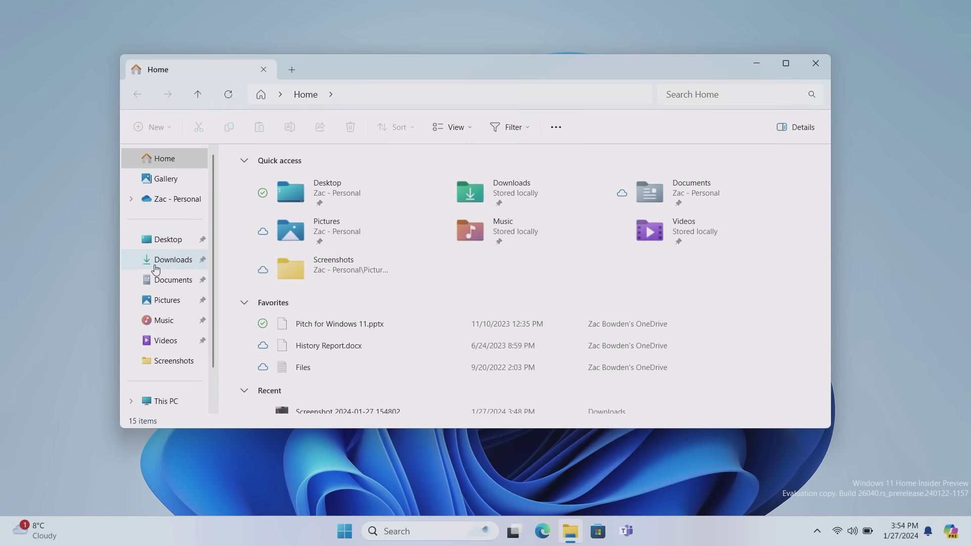
pyautogui.click(182, 260)
pyautogui.moveTo(339, 365); pyautogui.dragTo(254, 268)
pyautogui.click(254, 268)
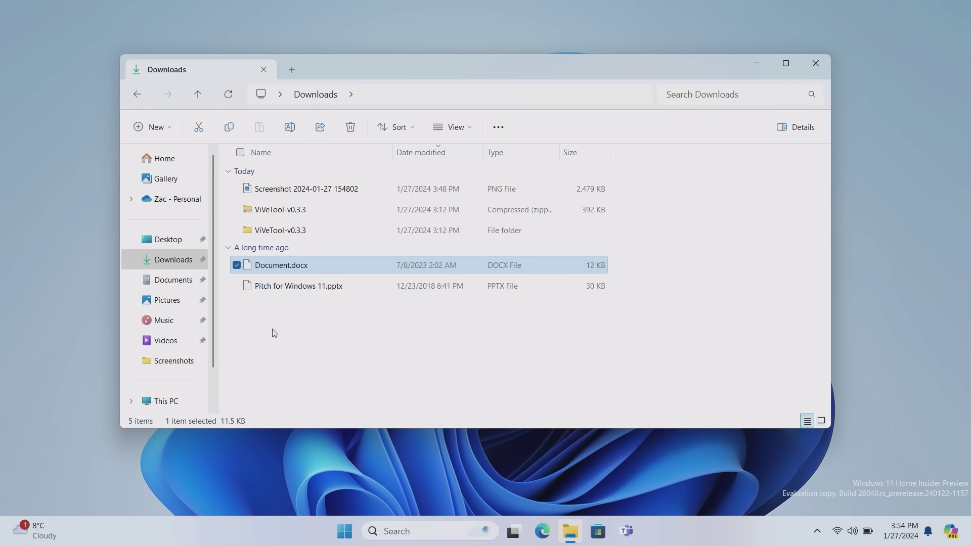
pyautogui.moveTo(273, 332); pyautogui.dragTo(286, 268)
# Bring up the Create Archive options for the two selected files via Compress to.
pyautogui.rightClick(287, 269)
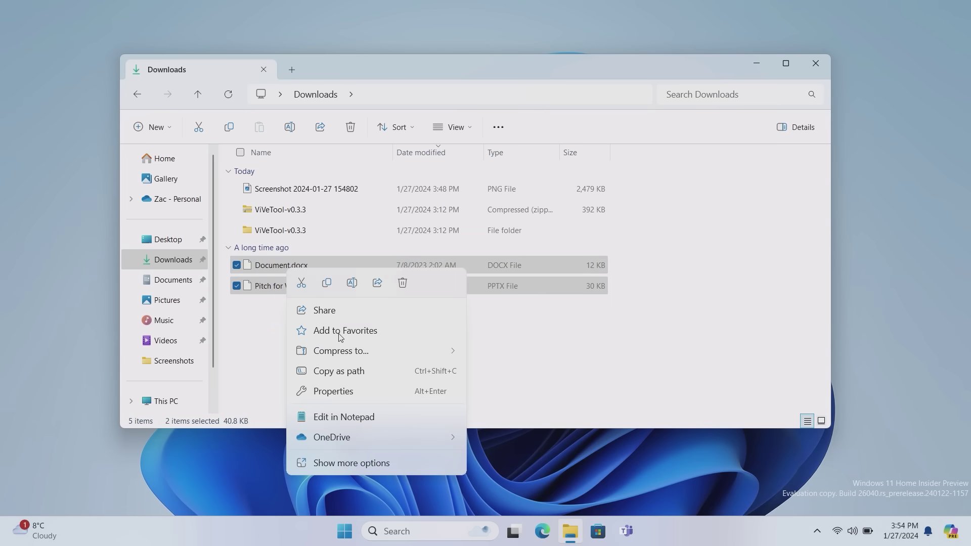
pyautogui.moveTo(341, 351)
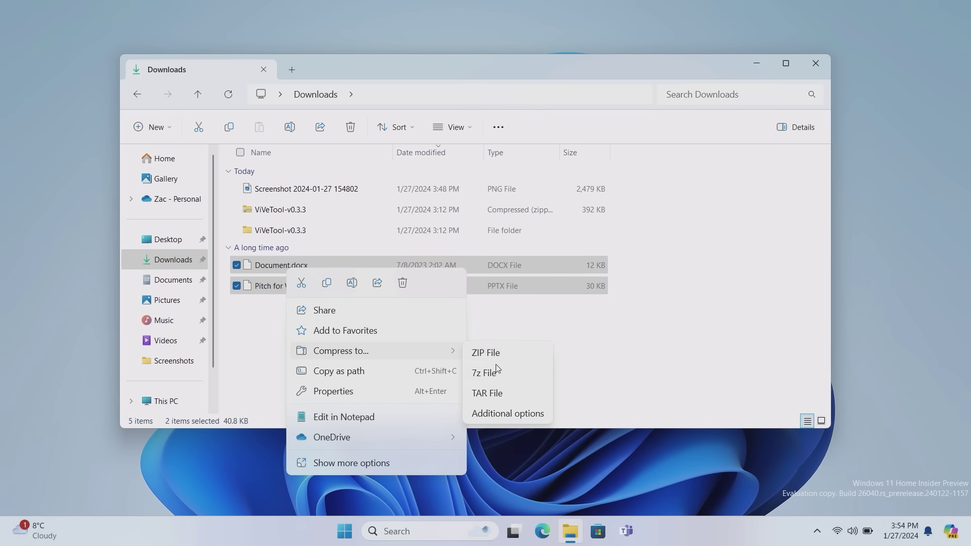
pyautogui.click(518, 415)
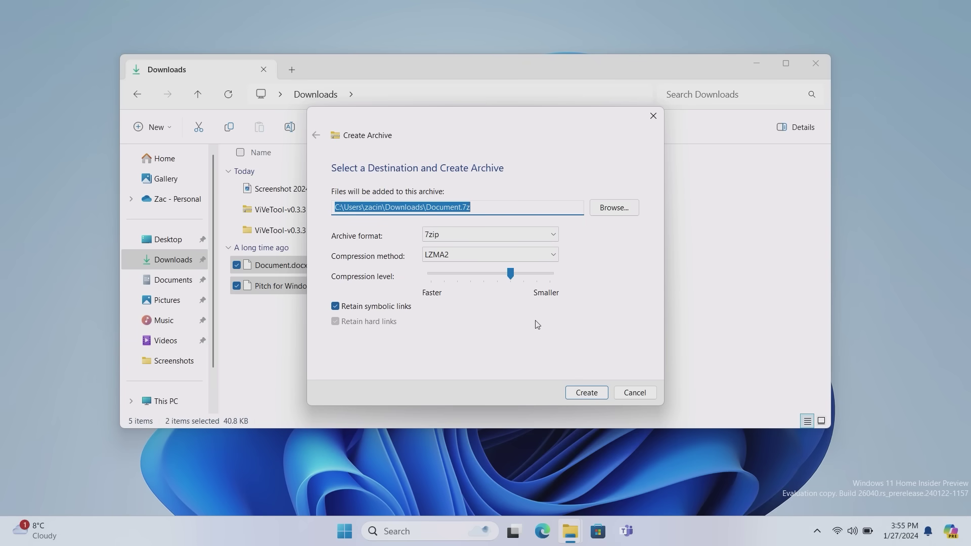
# Create Document.7z using the 7zip format, LZMA2 method and compression level 8.
pyautogui.click(468, 233)
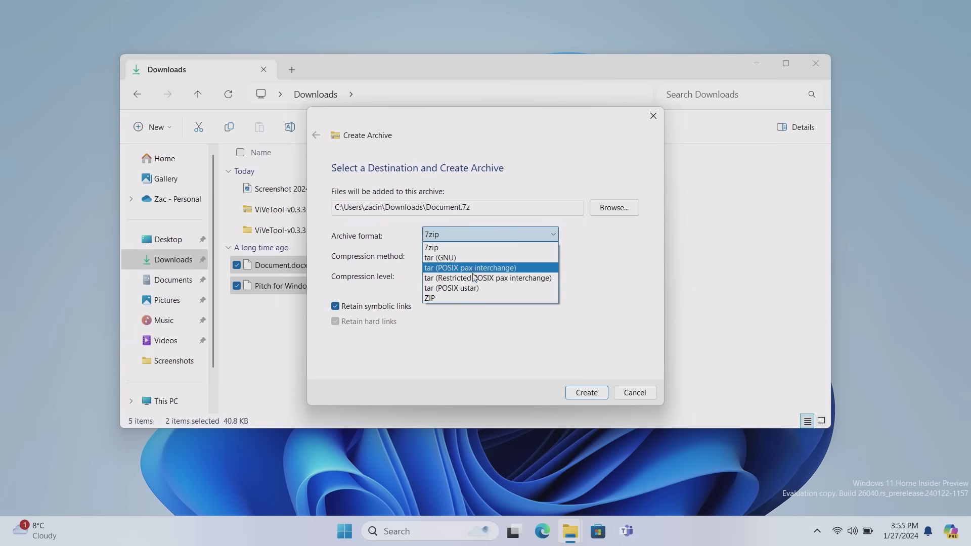
pyautogui.click(469, 395)
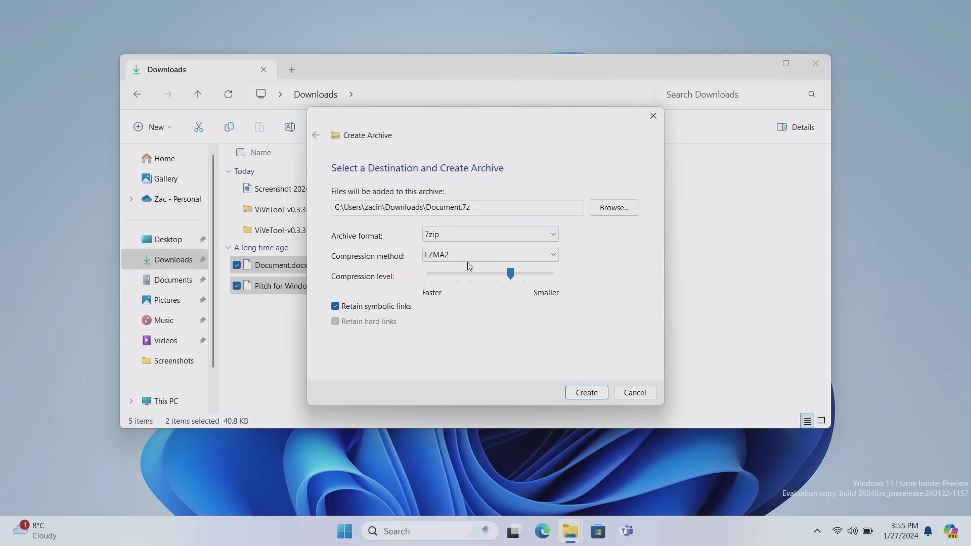
pyautogui.click(471, 255)
pyautogui.click(458, 338)
pyautogui.click(473, 237)
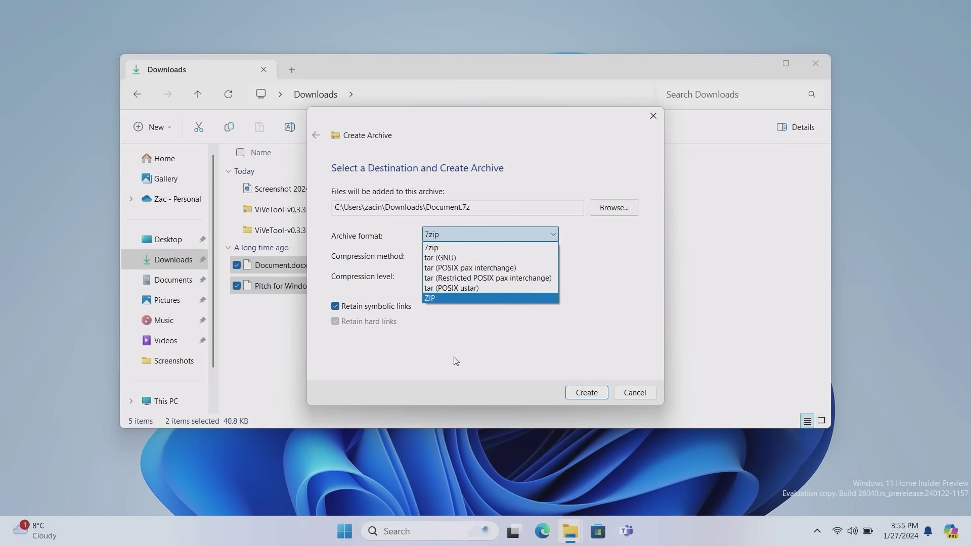
pyautogui.click(454, 358)
pyautogui.click(468, 255)
pyautogui.click(483, 360)
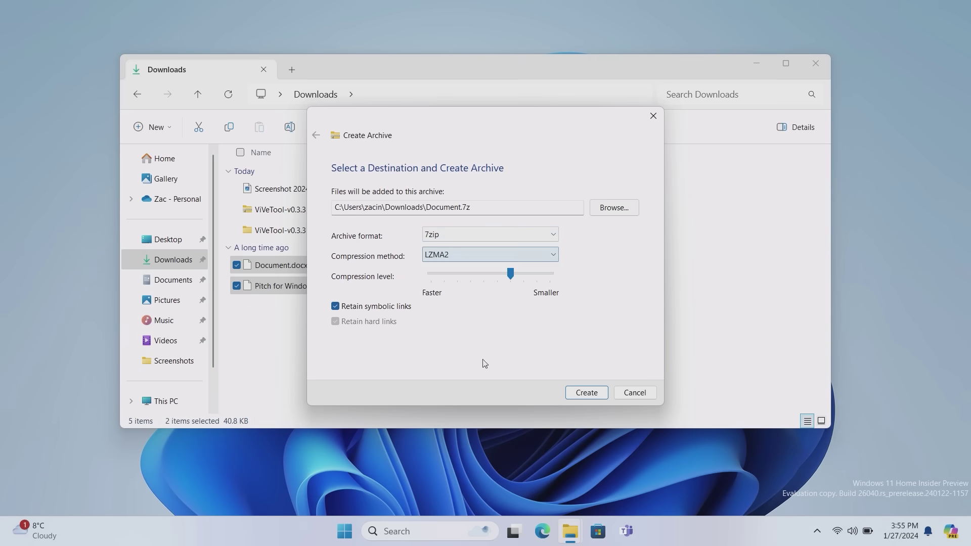
pyautogui.click(526, 277)
pyautogui.moveTo(527, 278)
pyautogui.mouseDown()
pyautogui.moveTo(550, 278)
pyautogui.moveTo(537, 278)
pyautogui.mouseUp()
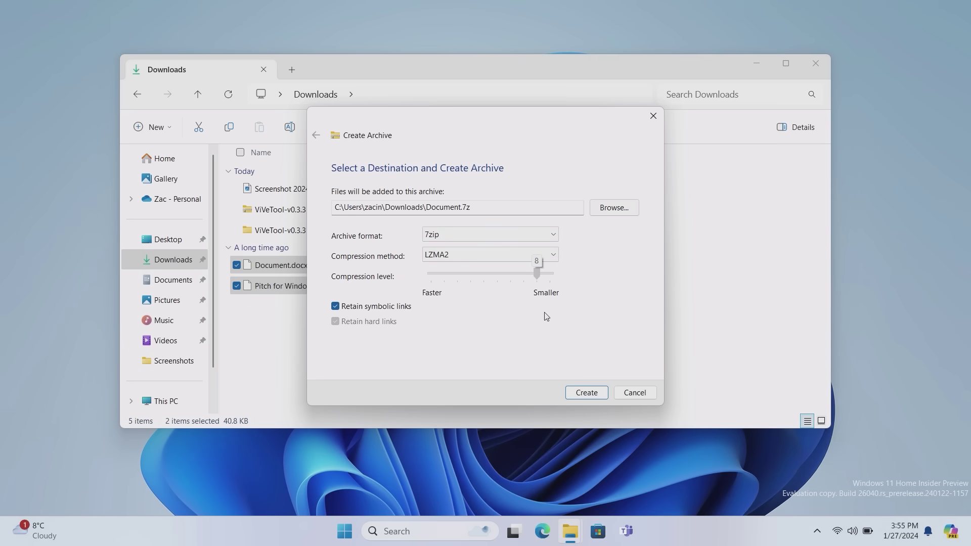
pyautogui.click(591, 394)
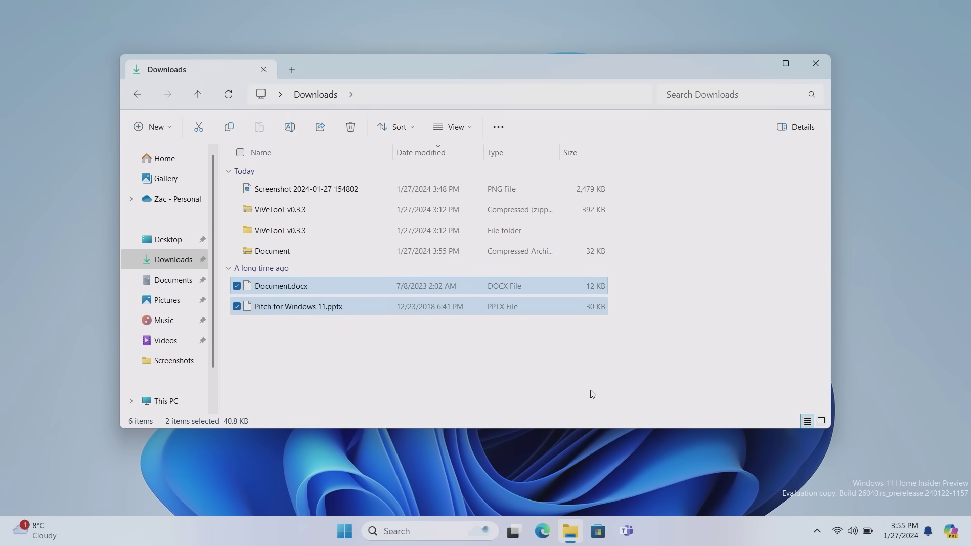
# Close the Downloads window, then open and close a fresh File Explorer window.
pyautogui.click(814, 64)
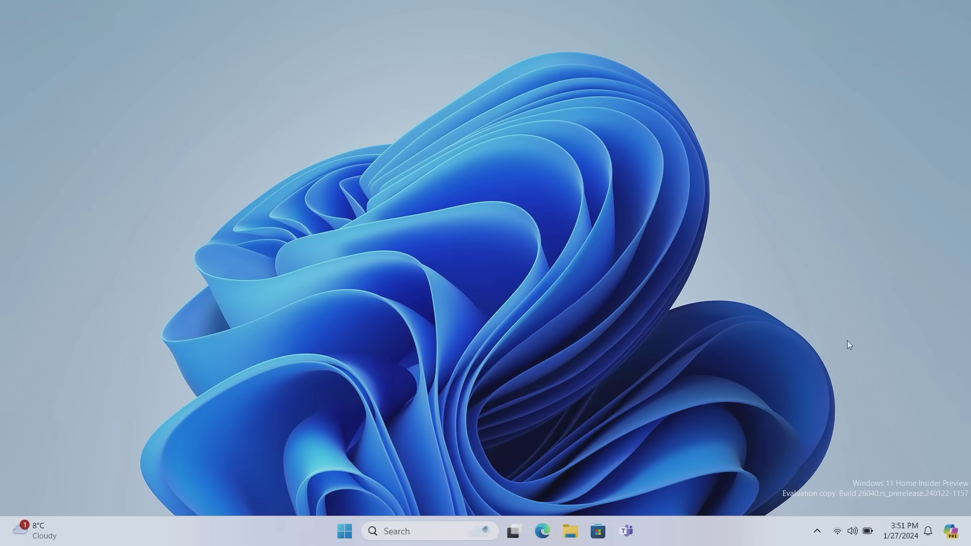
pyautogui.click(570, 532)
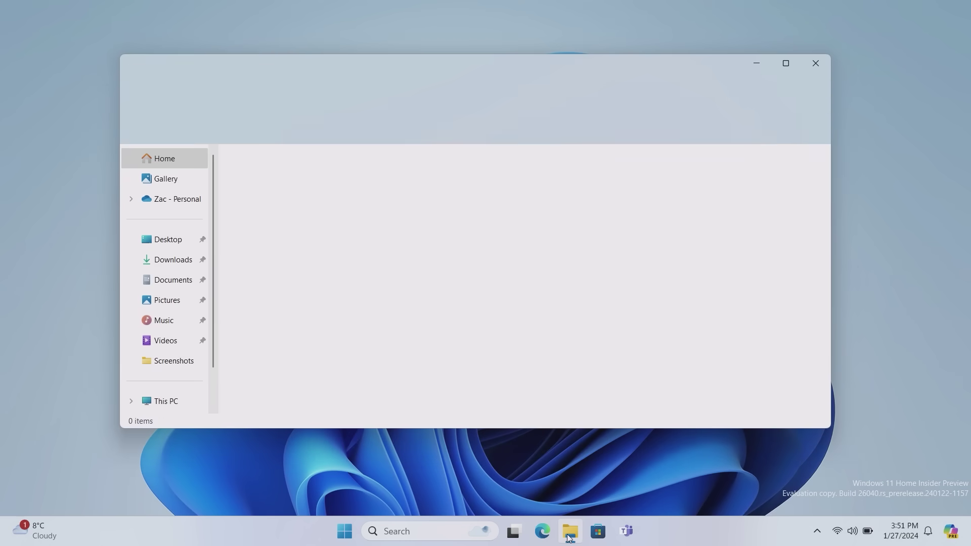
pyautogui.moveTo(792, 66)
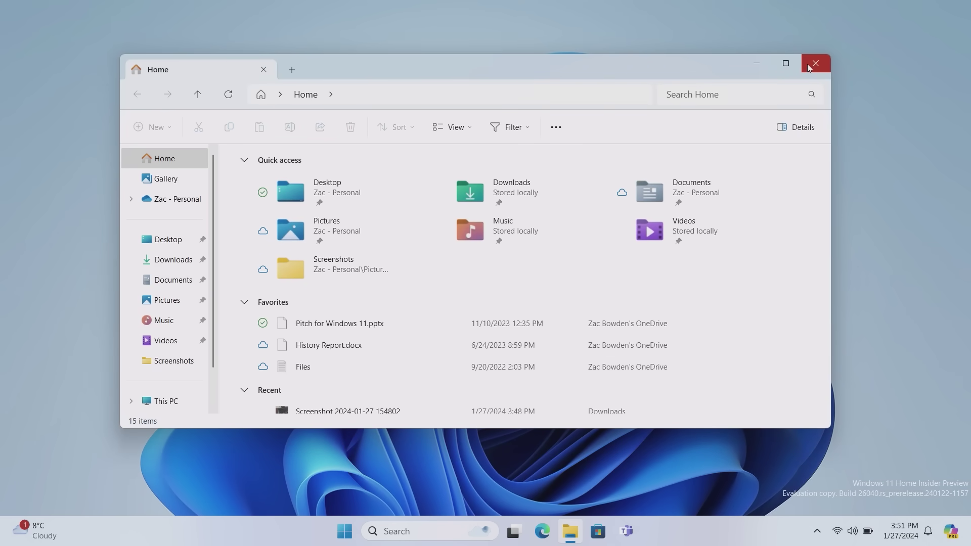
pyautogui.click(807, 64)
# Open Microsoft Store as a restored window and reopen File Explorer in front of it.
pyautogui.click(598, 532)
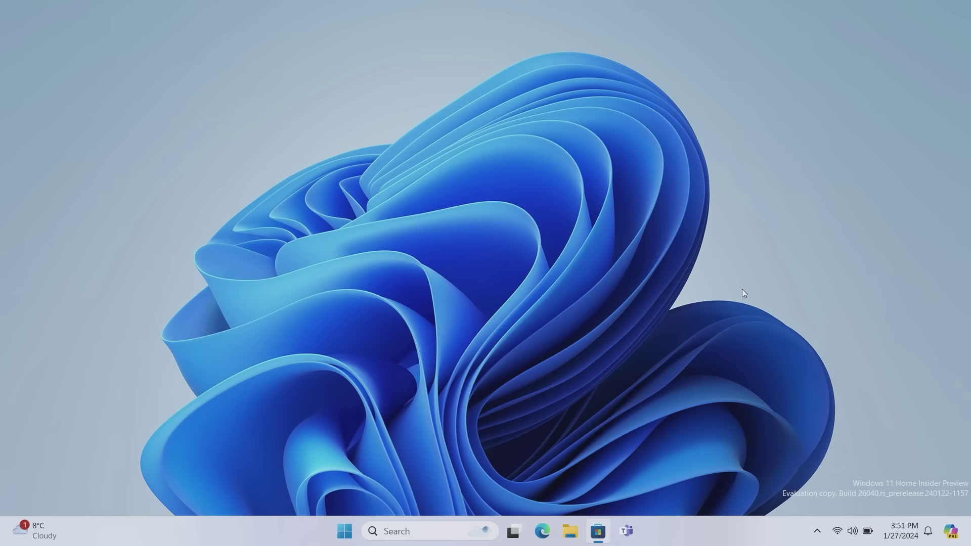
pyautogui.click(927, 10)
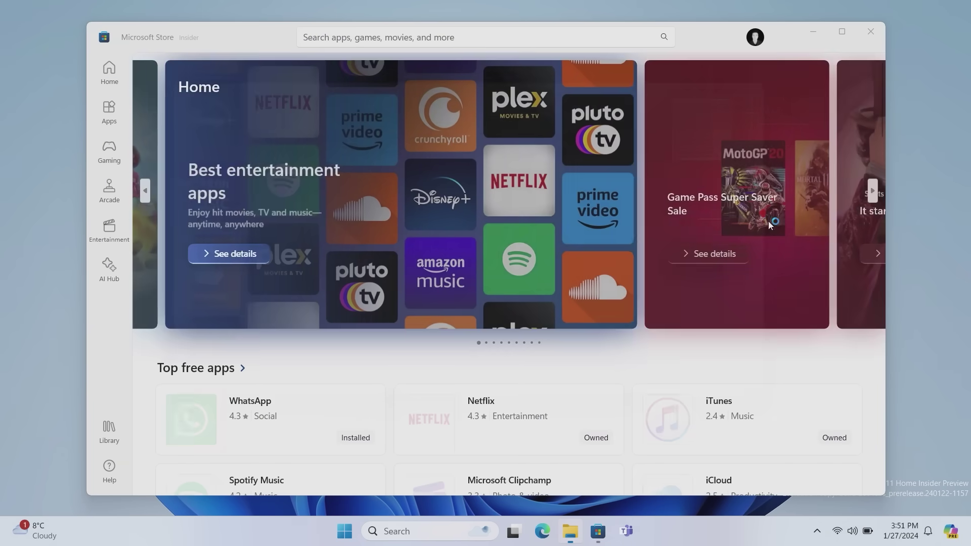
pyautogui.click(568, 537)
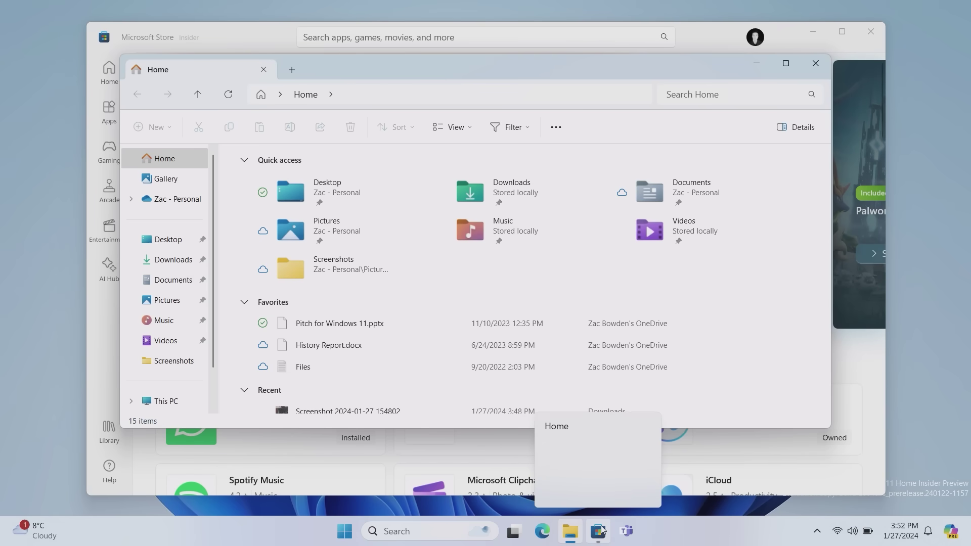
pyautogui.moveTo(576, 530)
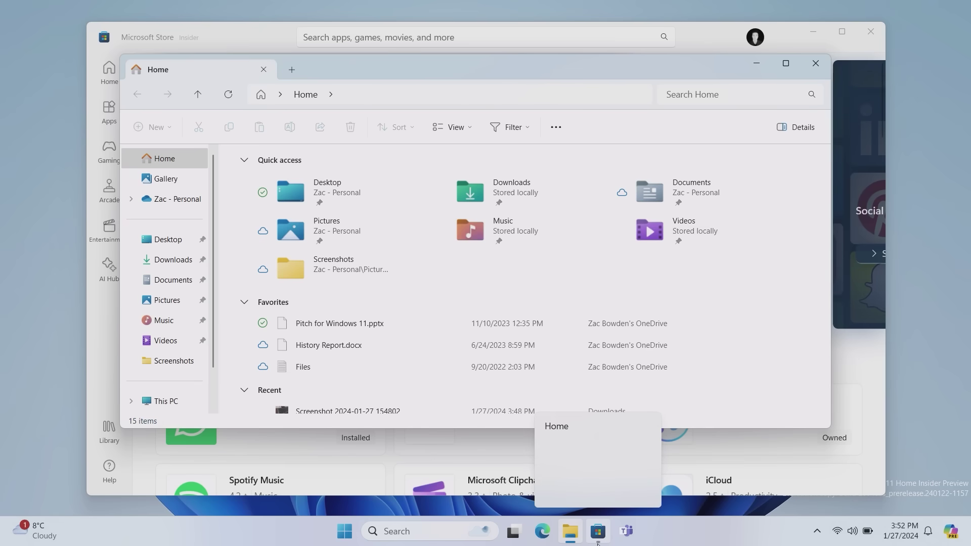
pyautogui.moveTo(612, 464)
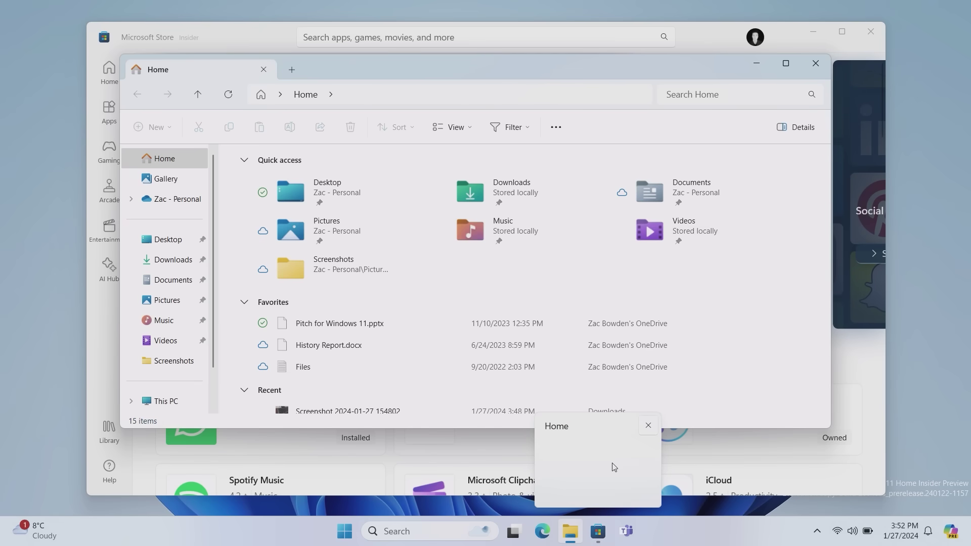
# Bring the Store forward and launch Settings and Microsoft To Do from Start.
pyautogui.click(595, 531)
pyautogui.click(347, 531)
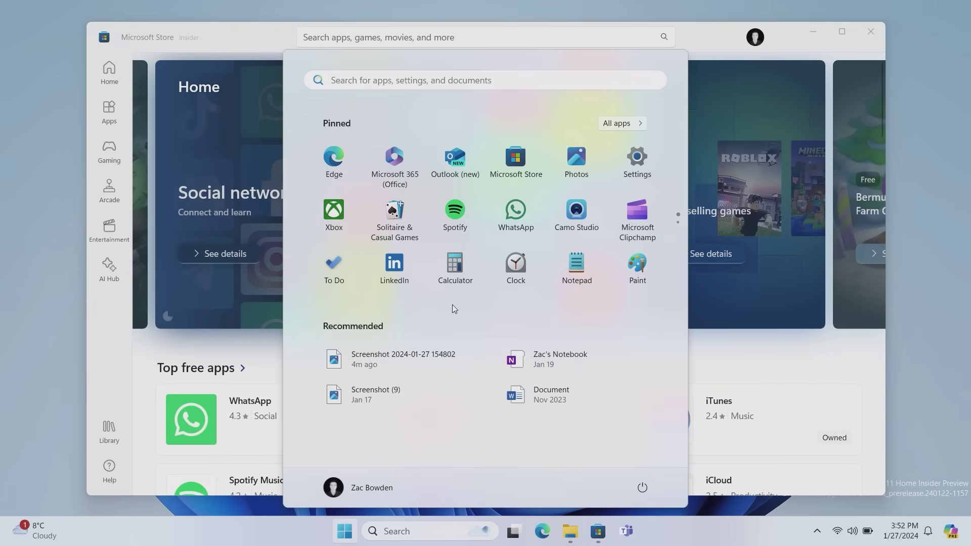
pyautogui.click(649, 162)
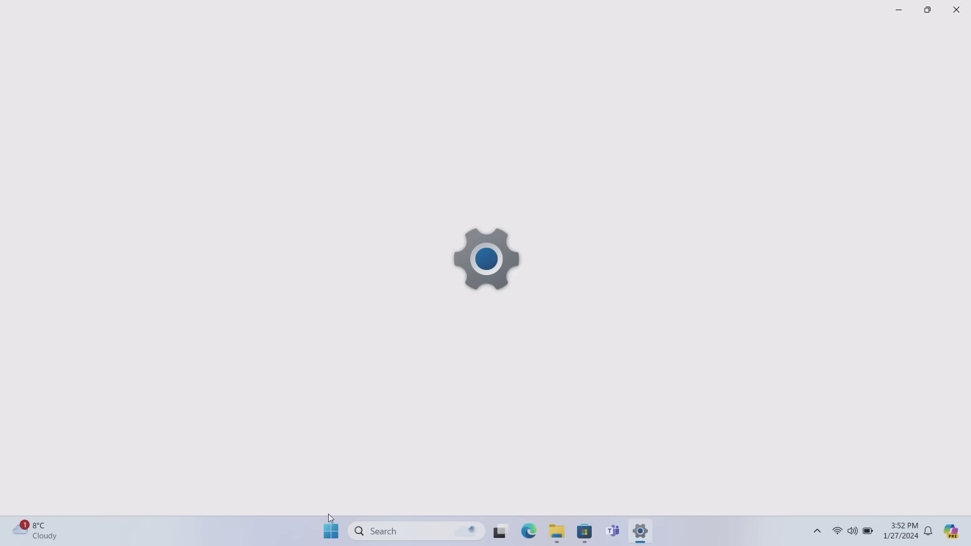
pyautogui.click(331, 529)
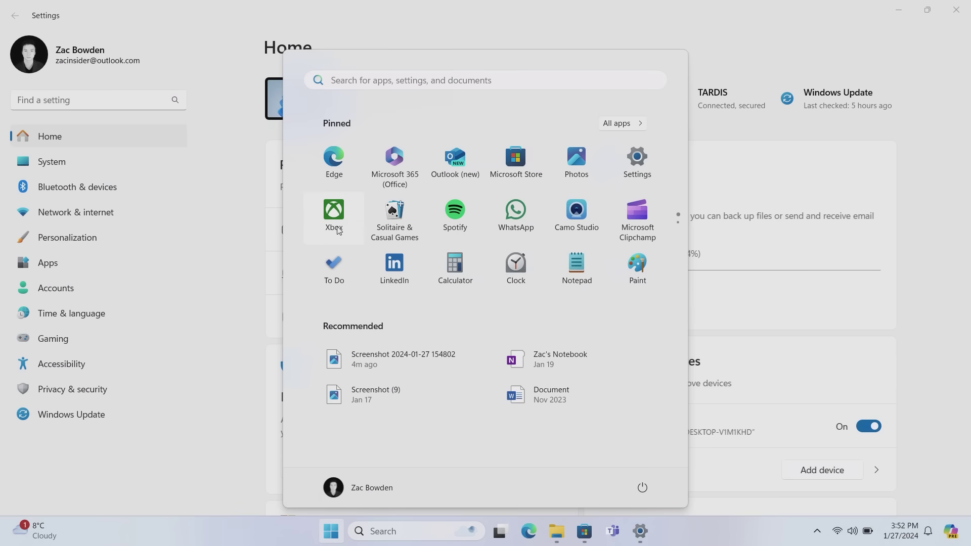
pyautogui.click(334, 264)
# Launch Paint, then return to the Start menu to get Notepad.
pyautogui.press('super')
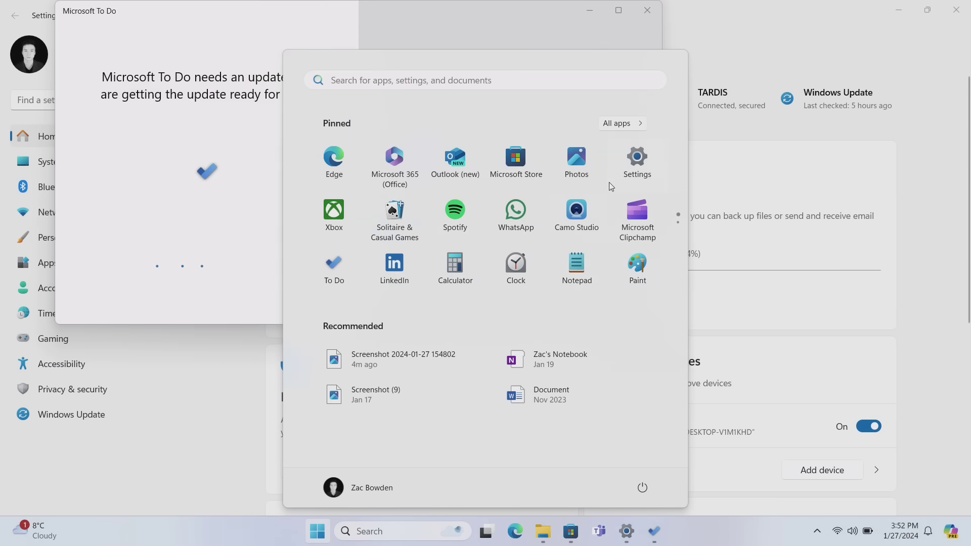
pyautogui.click(637, 264)
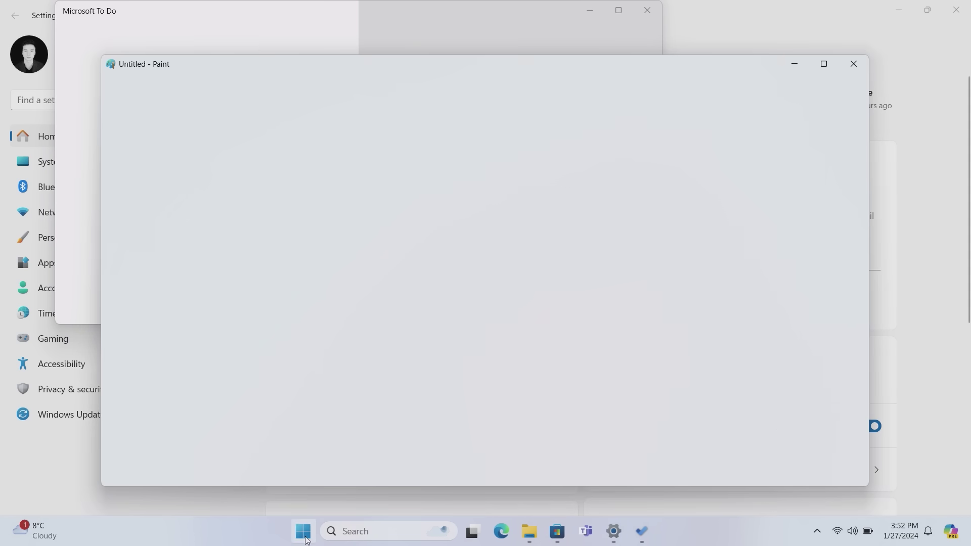
pyautogui.click(305, 537)
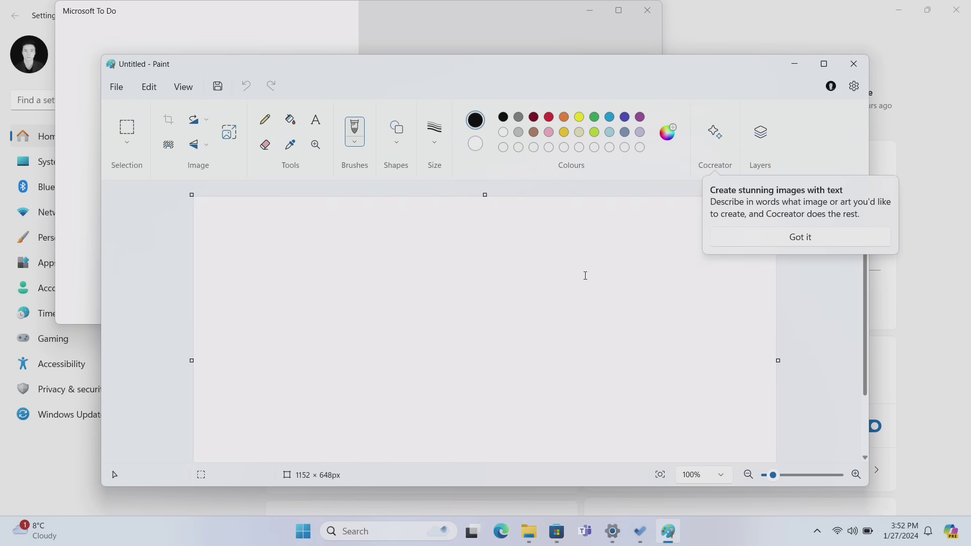
pyautogui.moveTo(684, 540)
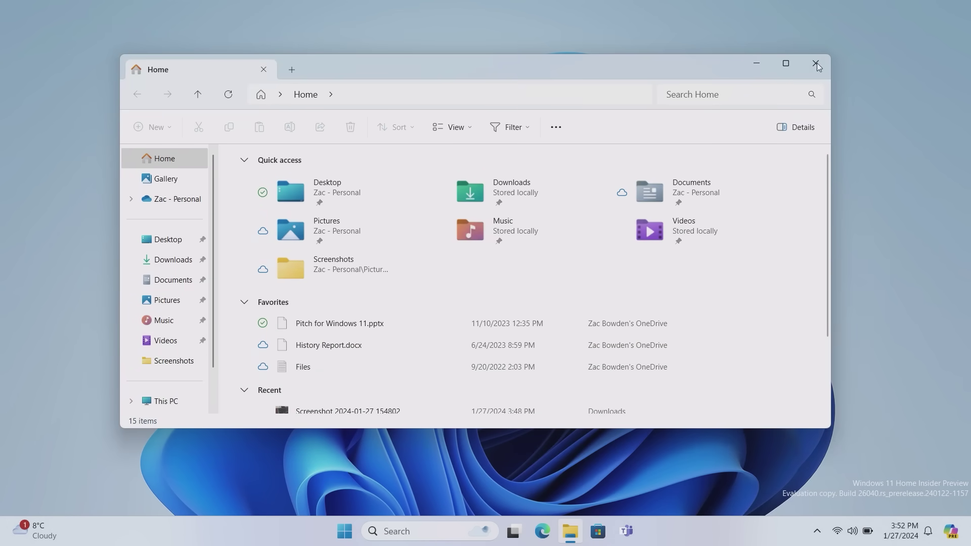
# Close File Explorer and look at Energy saver in Quick Settings before returning to Start.
pyautogui.click(816, 64)
pyautogui.click(860, 540)
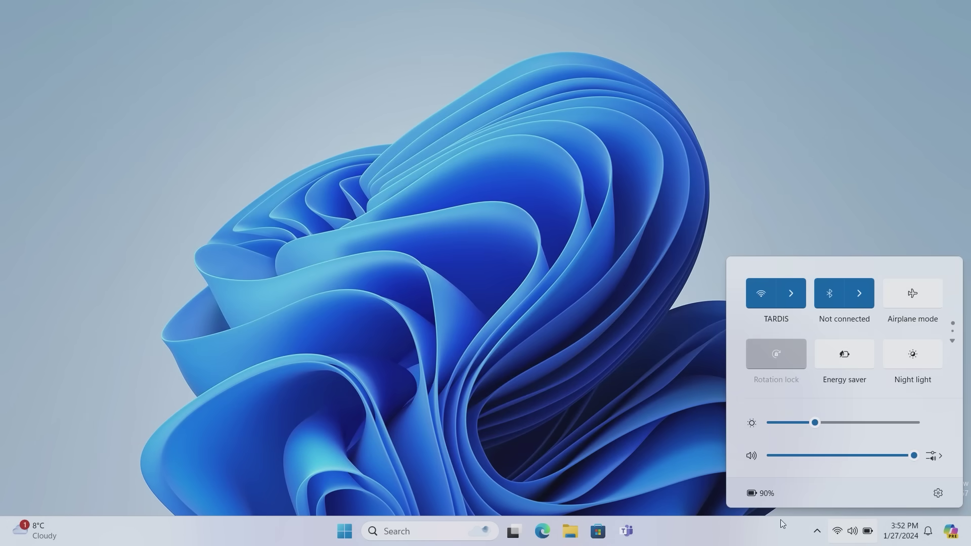
pyautogui.click(549, 450)
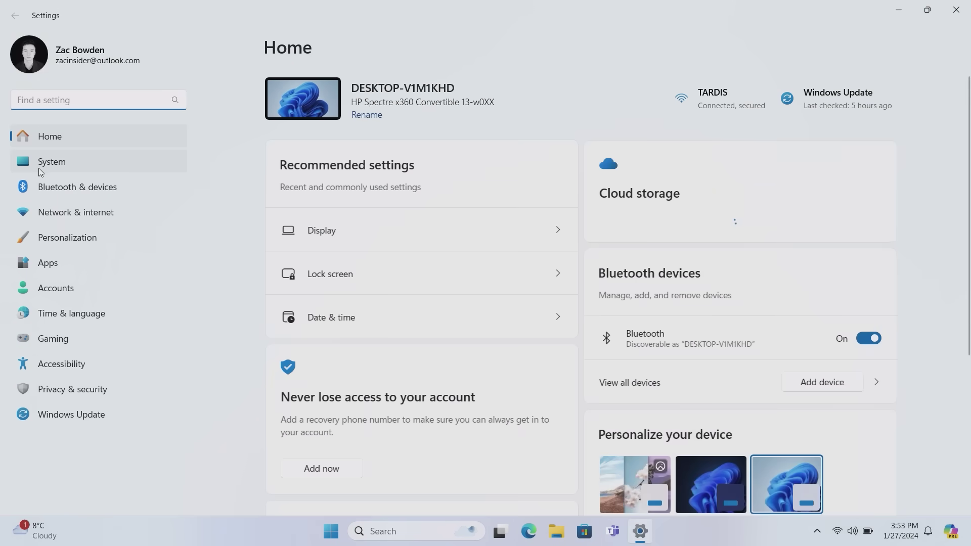
# Switch on Always use energy saver under System > Power & battery > Energy saver.
pyautogui.click(38, 165)
pyautogui.scroll(-2, 379, 231)
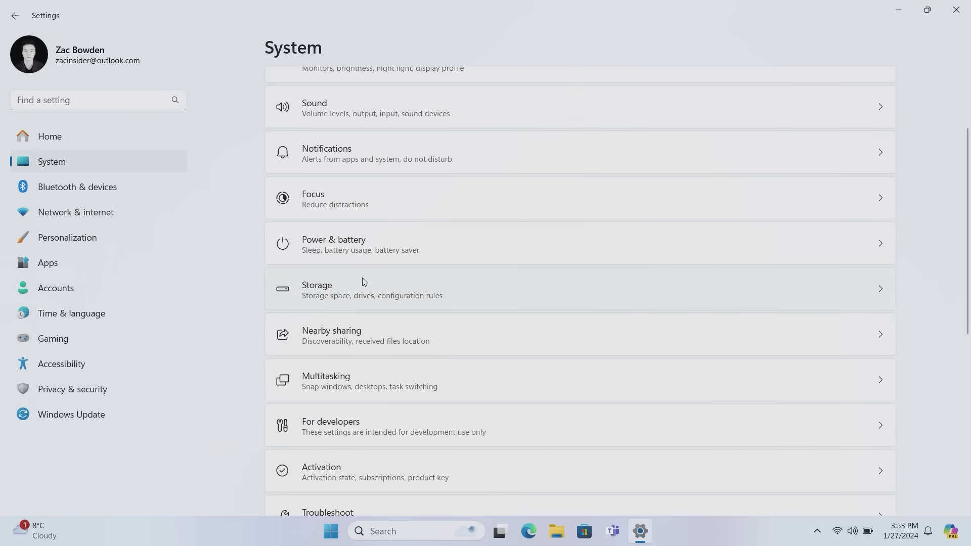
pyautogui.click(334, 239)
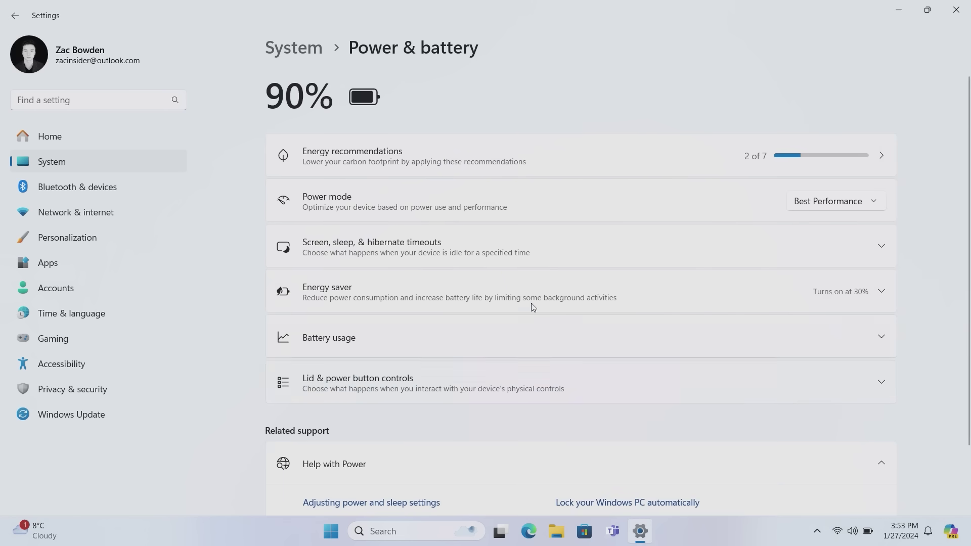
pyautogui.click(503, 296)
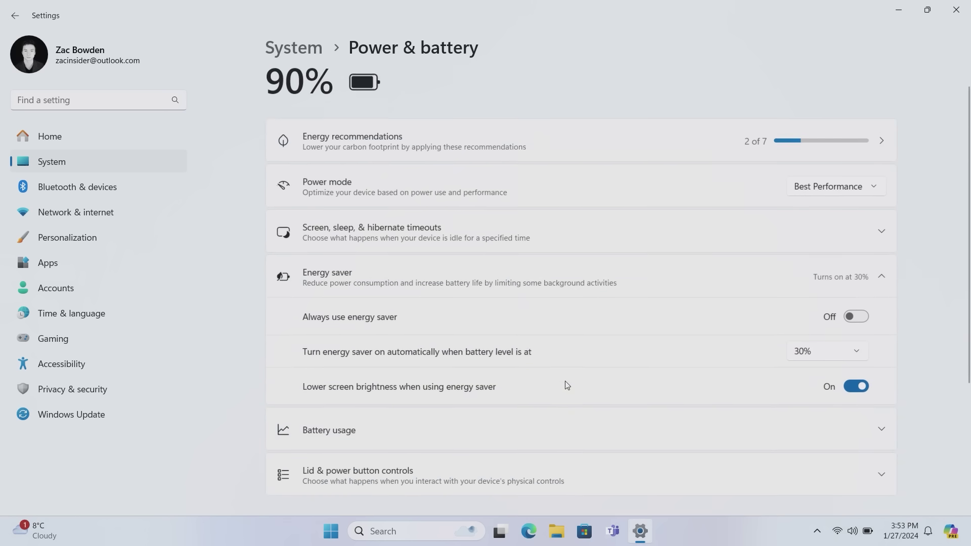
pyautogui.scroll(-2, 562, 384)
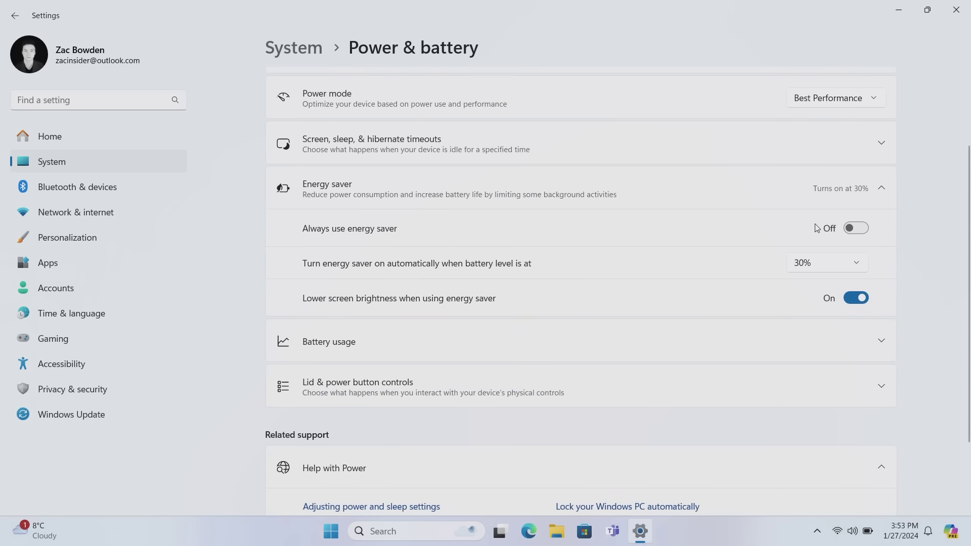
pyautogui.click(853, 231)
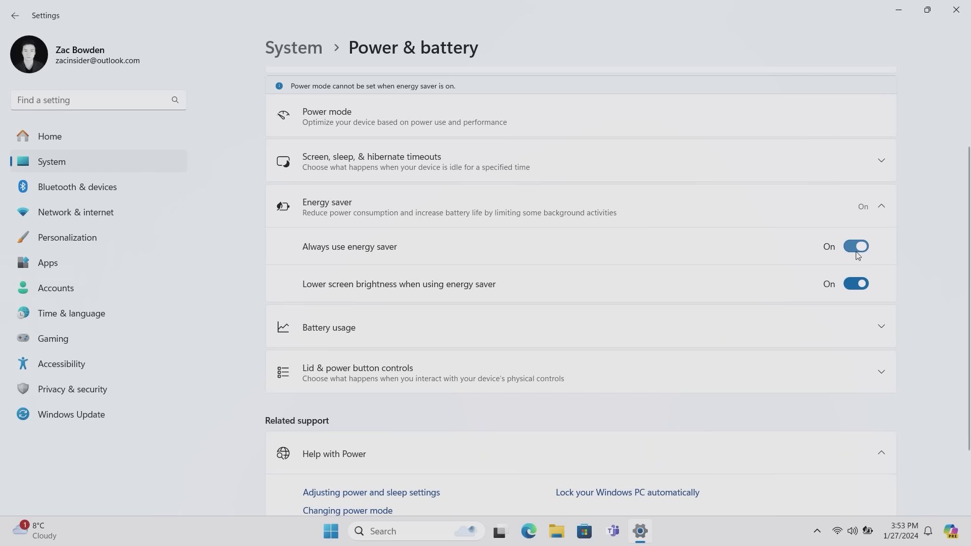
# Expand the Lid & power button controls, then return to the System page.
pyautogui.scroll(-2, 705, 260)
pyautogui.click(706, 260)
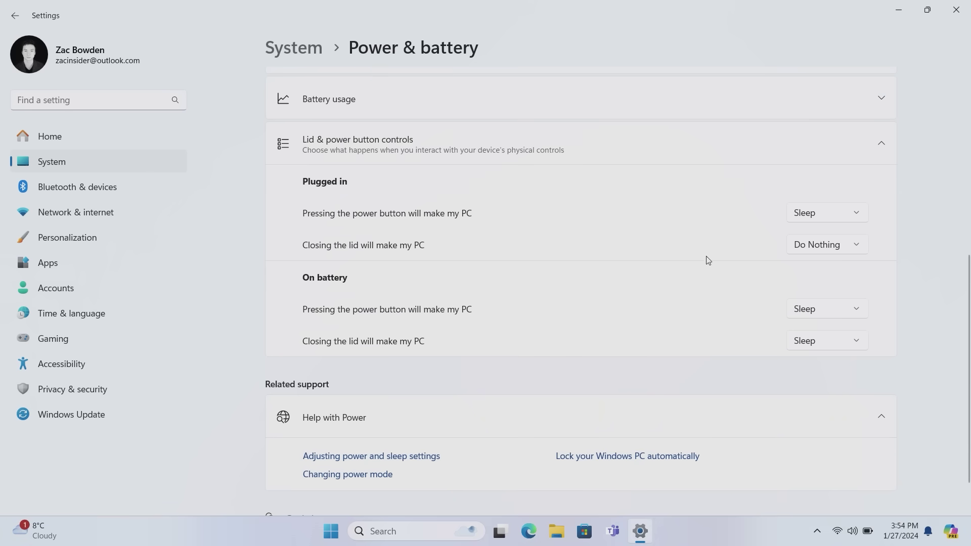
pyautogui.click(89, 153)
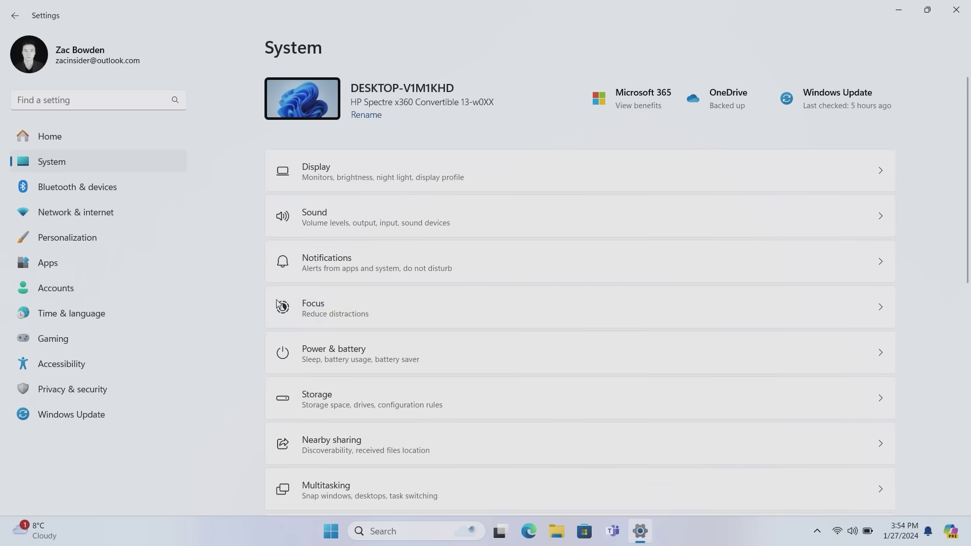
# Check the Nearby sharing device name, cancel the rename, and close Settings.
pyautogui.scroll(-6, 277, 304)
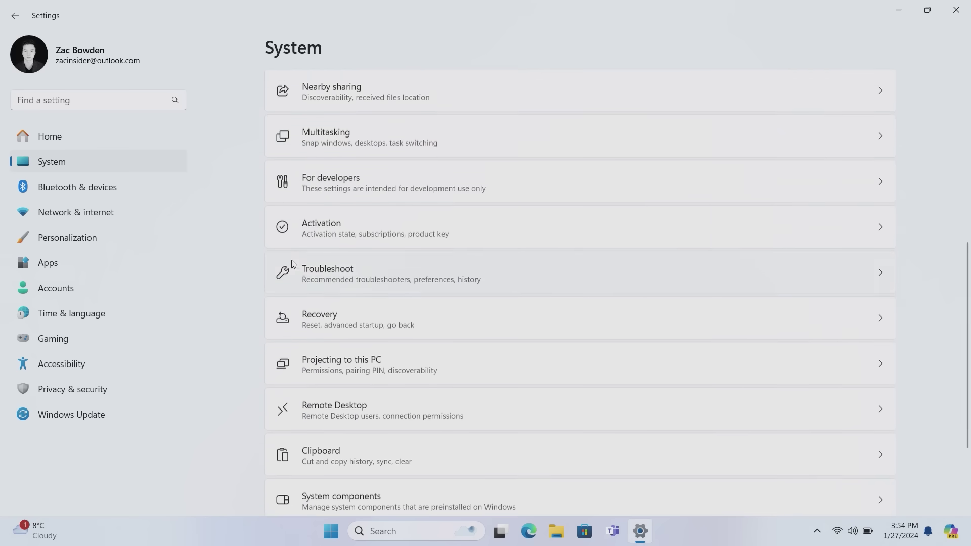
pyautogui.click(314, 90)
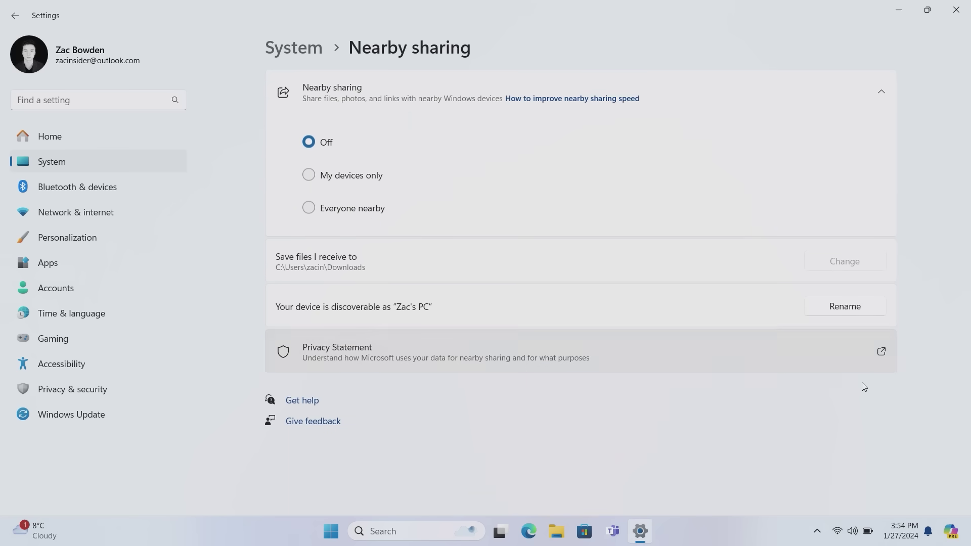
pyautogui.click(842, 310)
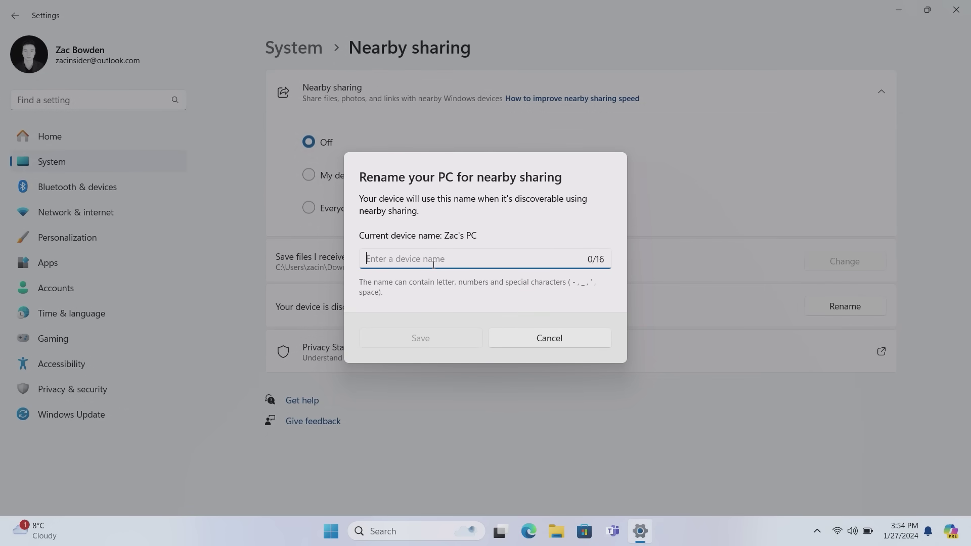
pyautogui.click(550, 339)
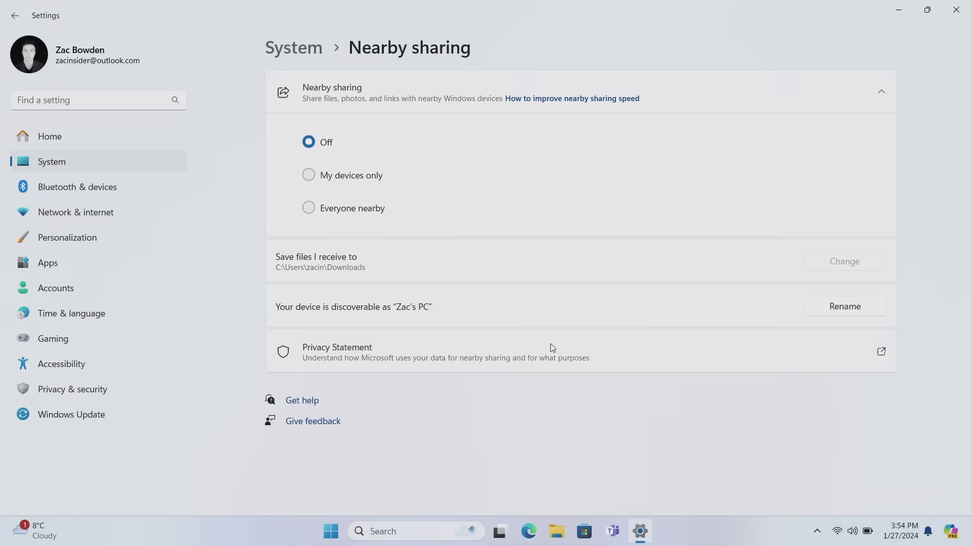
pyautogui.click(961, 11)
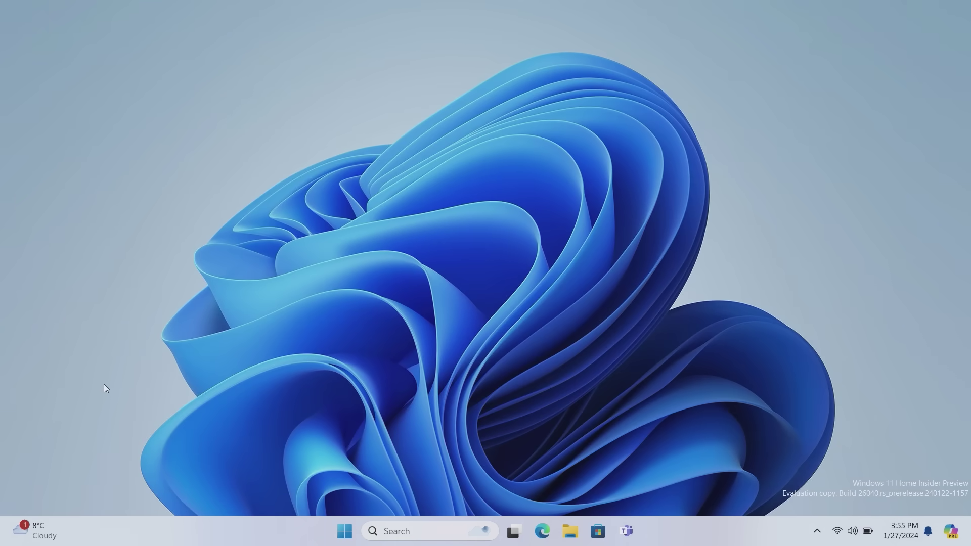
# Lock the PC with Win+L.
pyautogui.press('super+l')
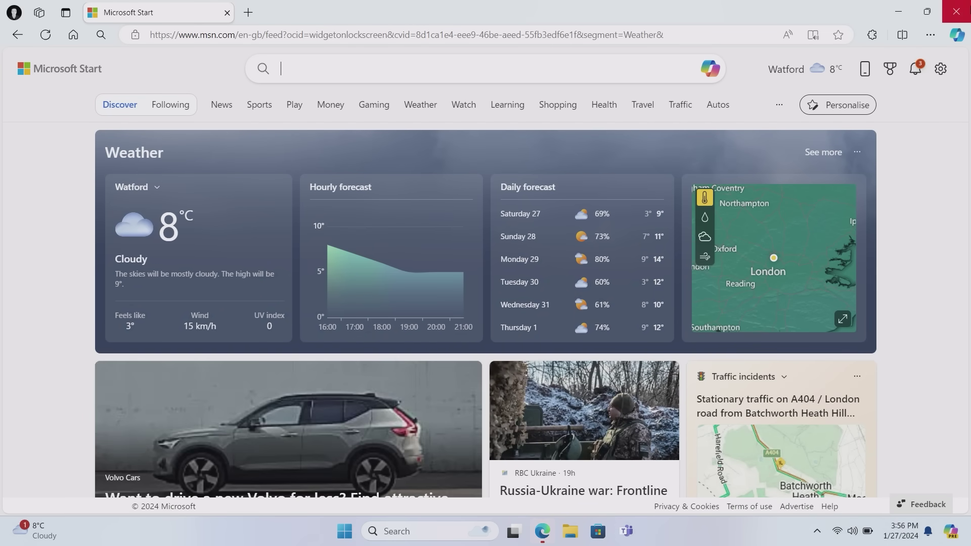
# Close the Edge window showing the Watford weather feed.
pyautogui.click(967, 10)
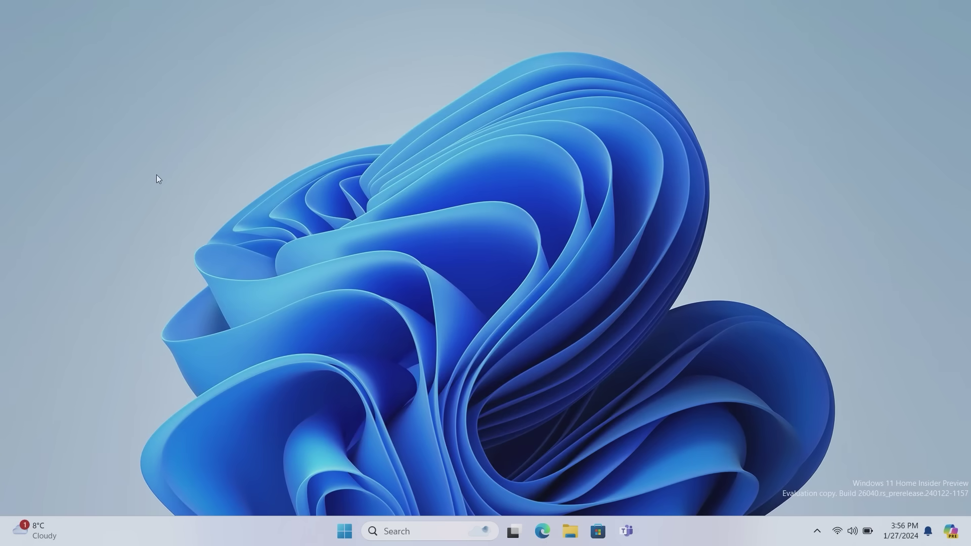